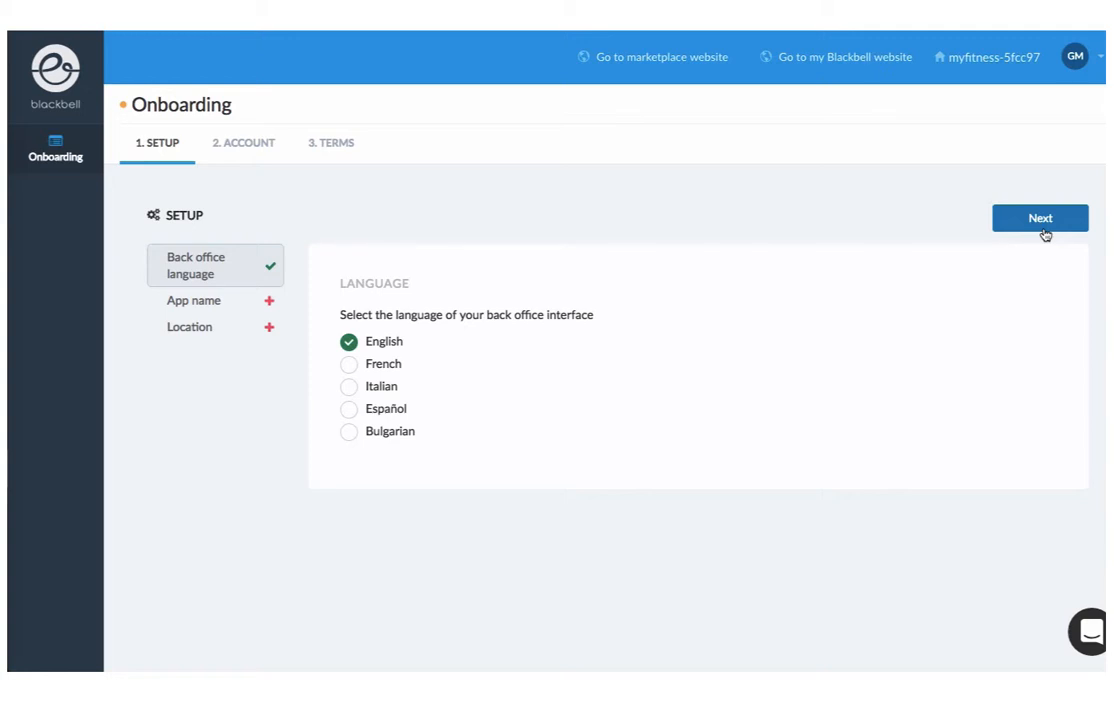
# Advance to the app name step and replace the default name with the owner's full name
pyautogui.click(1043, 222)
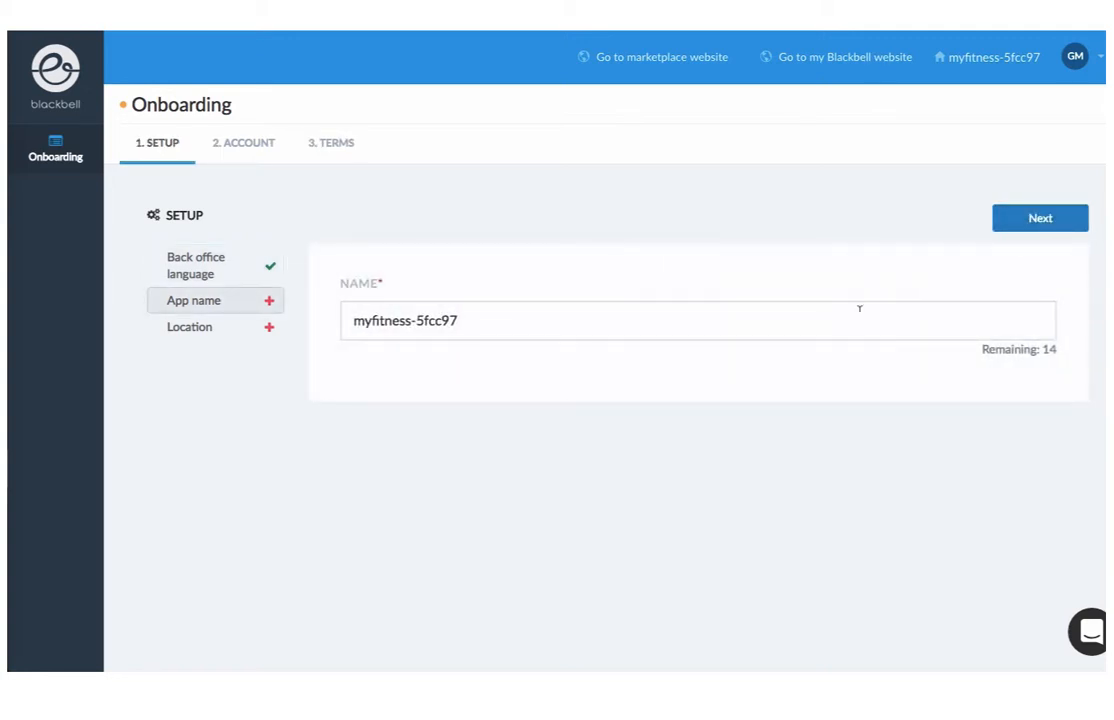
pyautogui.tripleClick(859, 309)
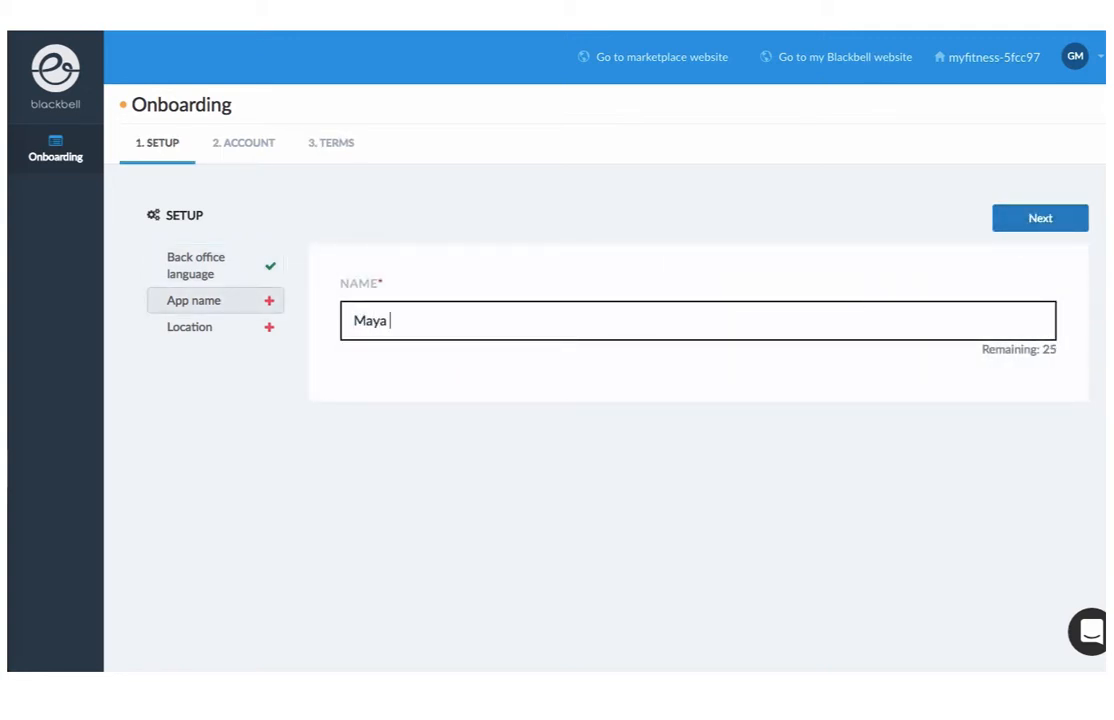
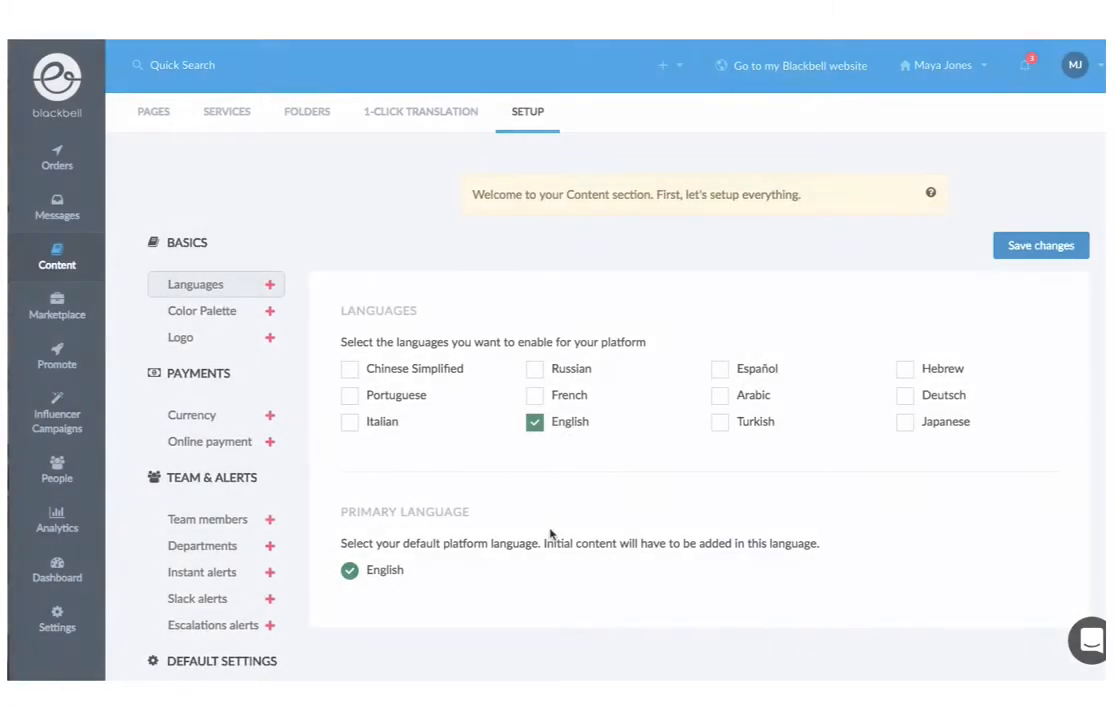
# Enable French and Español as platform languages and save
pyautogui.click(555, 398)
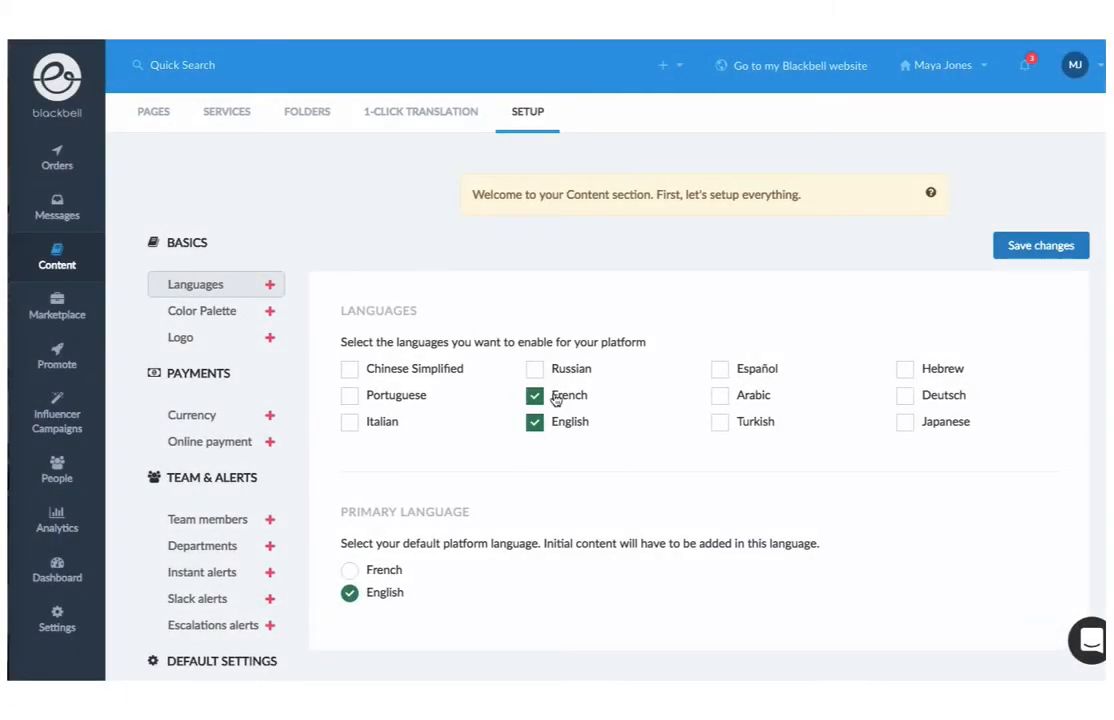
pyautogui.click(720, 370)
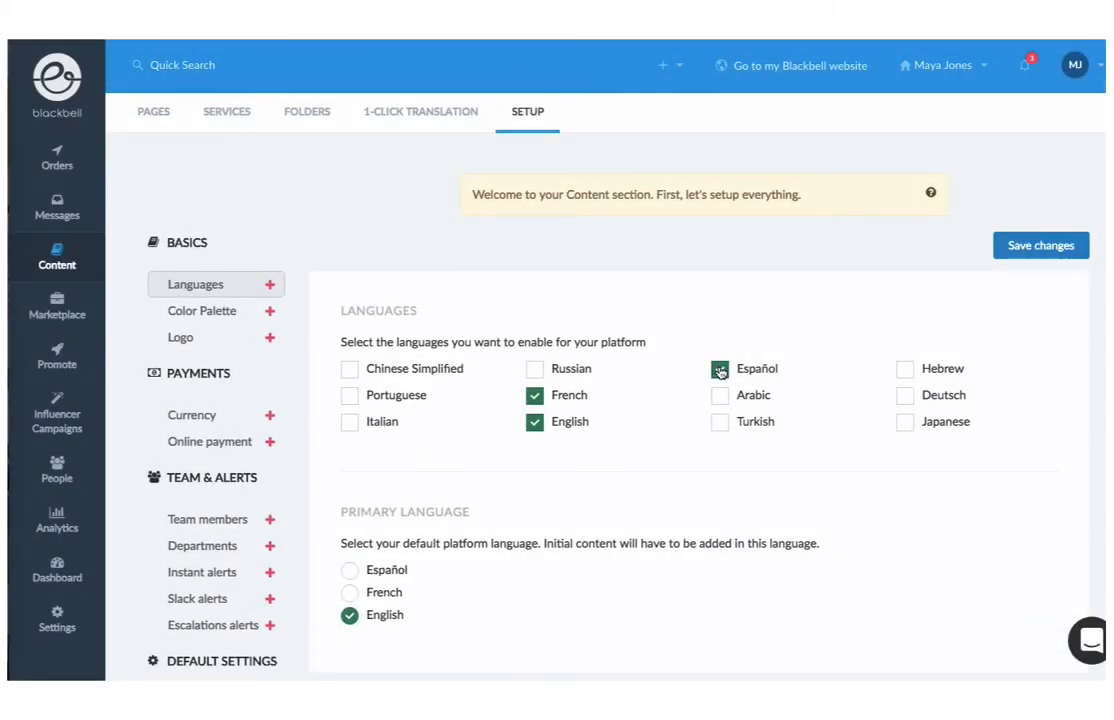
pyautogui.click(1039, 249)
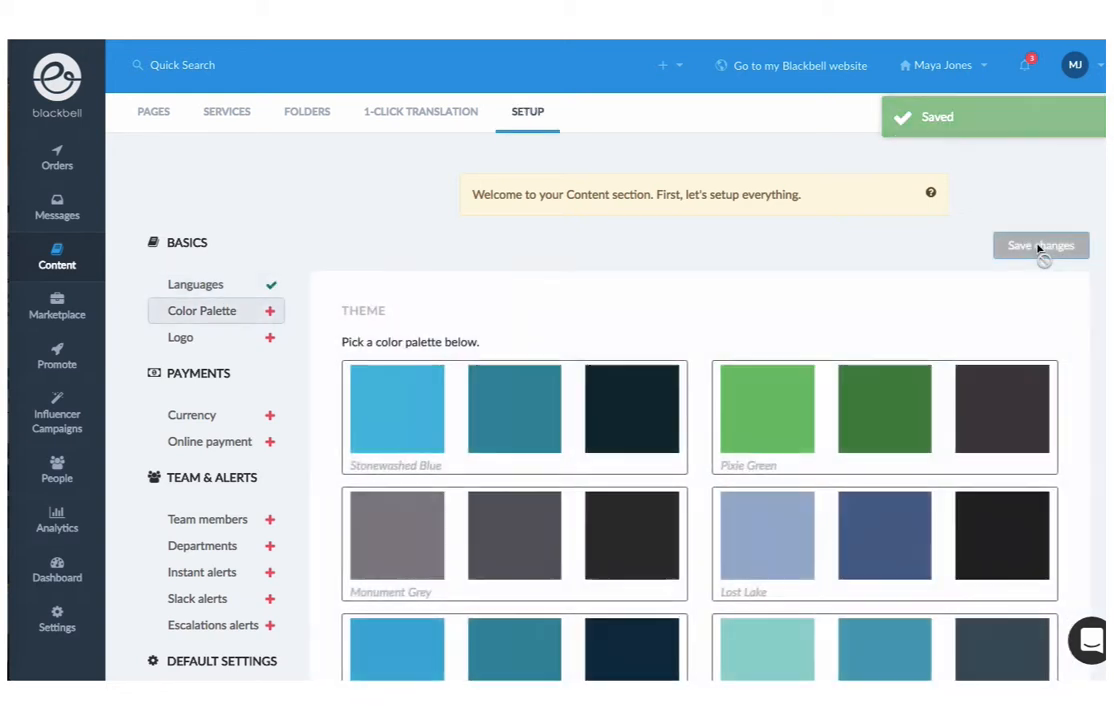
# Choose the Toasted Terracotta colour palette and save it, keeping no logo
pyautogui.scroll(-3, 1077, 400)
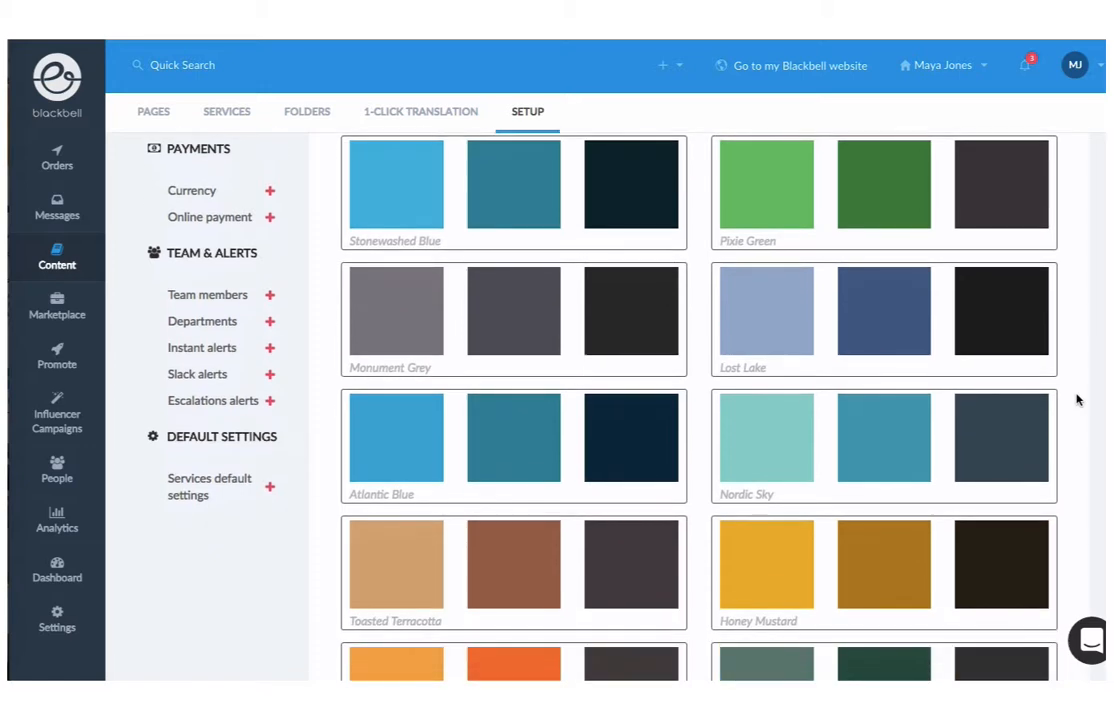
pyautogui.scroll(-1, 1077, 400)
pyautogui.click(621, 446)
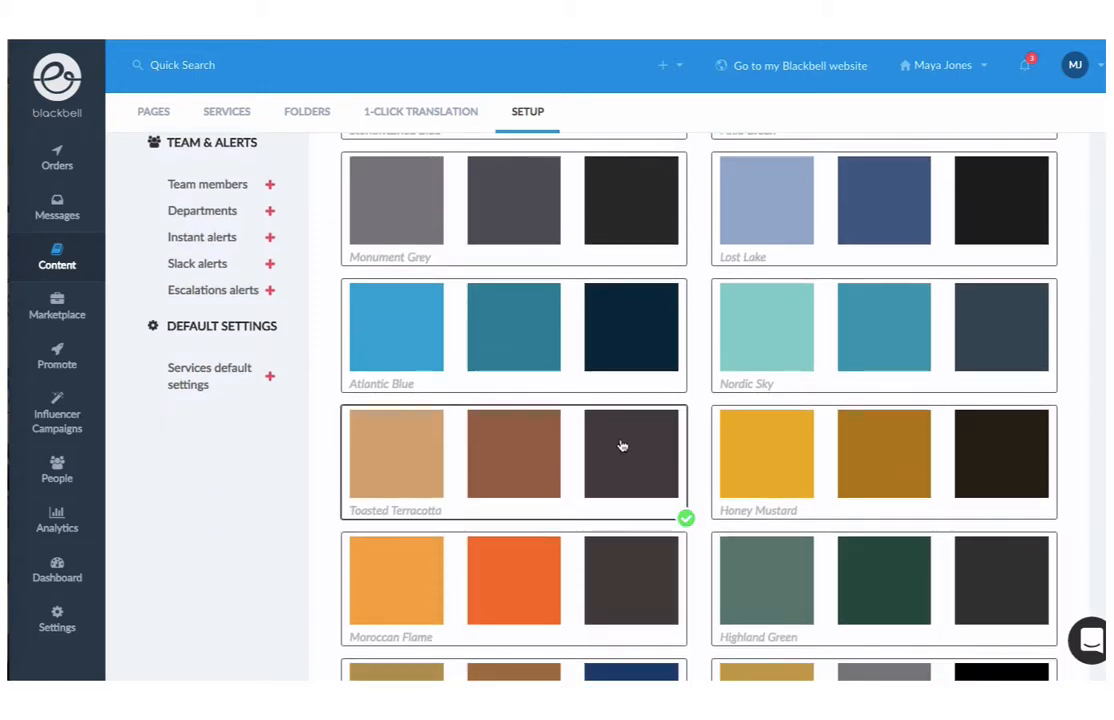
pyautogui.scroll(4, 621, 446)
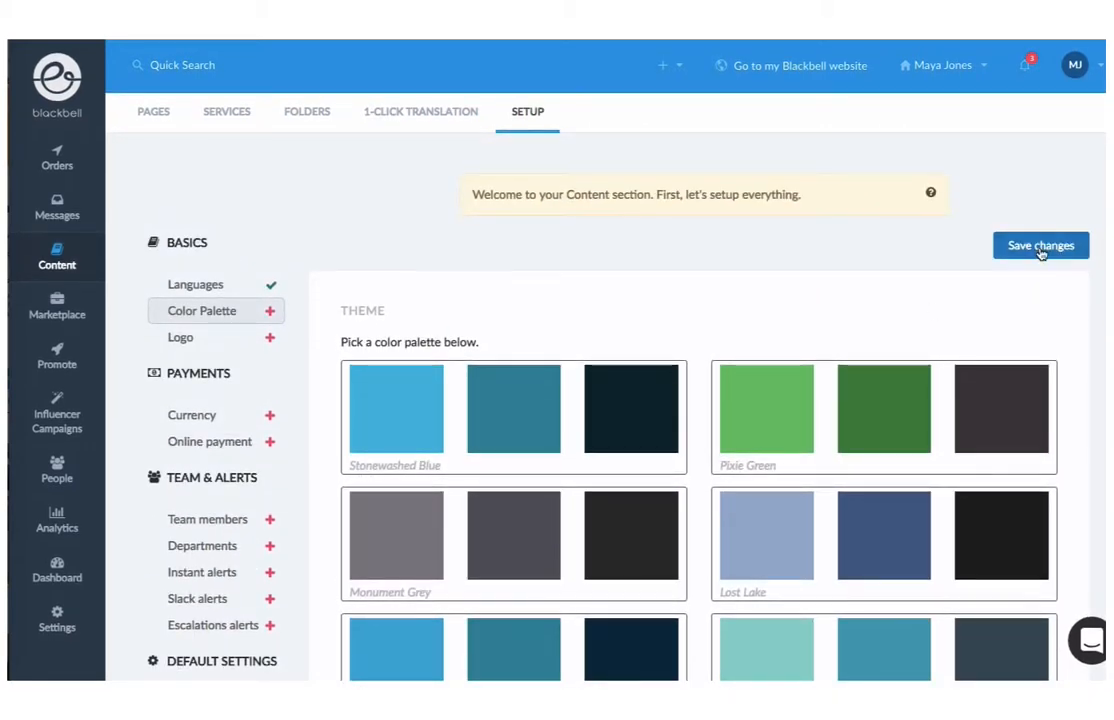
pyautogui.click(1040, 247)
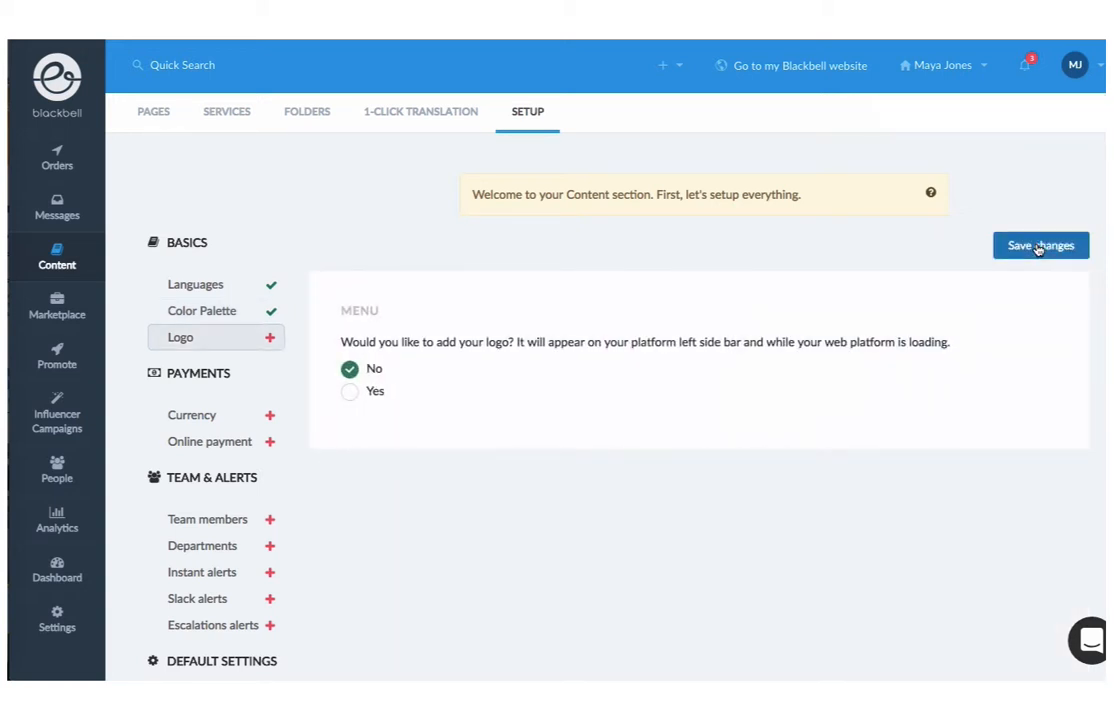
pyautogui.click(1038, 248)
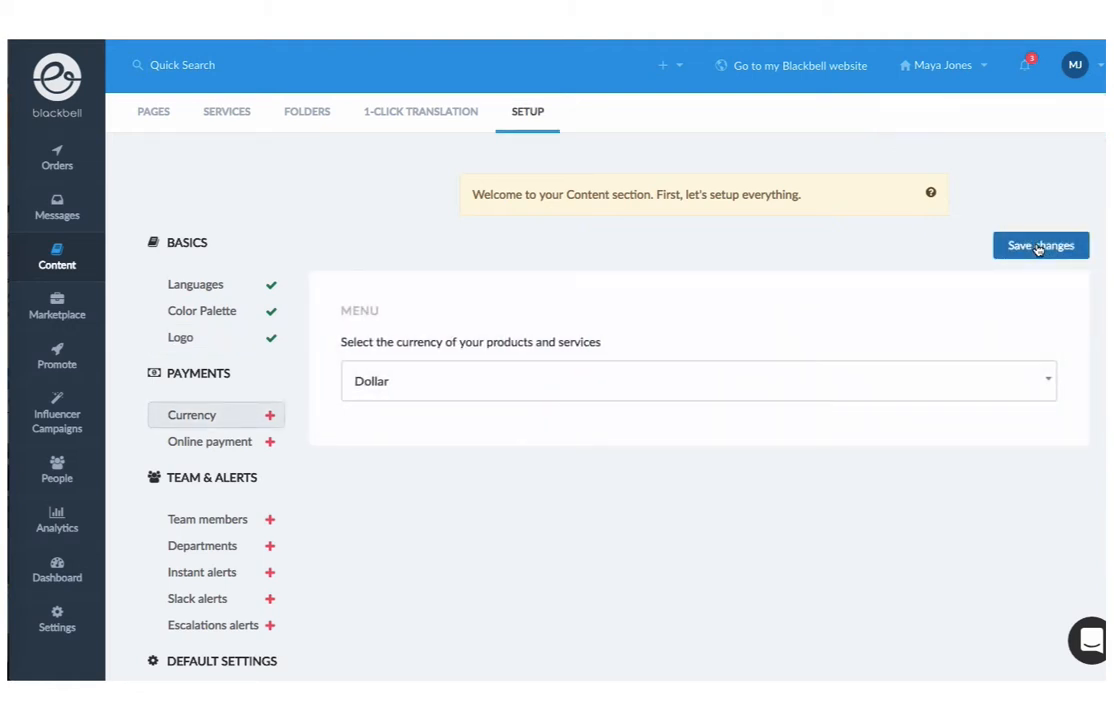
# Set the currency to Euro and save
pyautogui.click(993, 380)
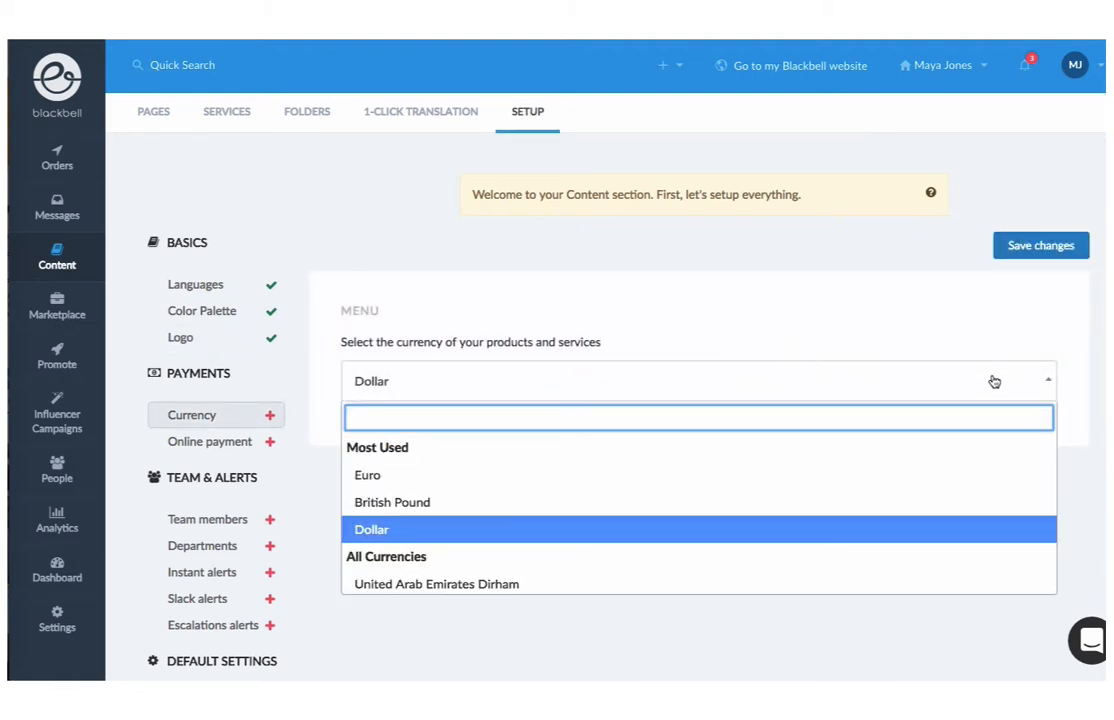
pyautogui.click(956, 476)
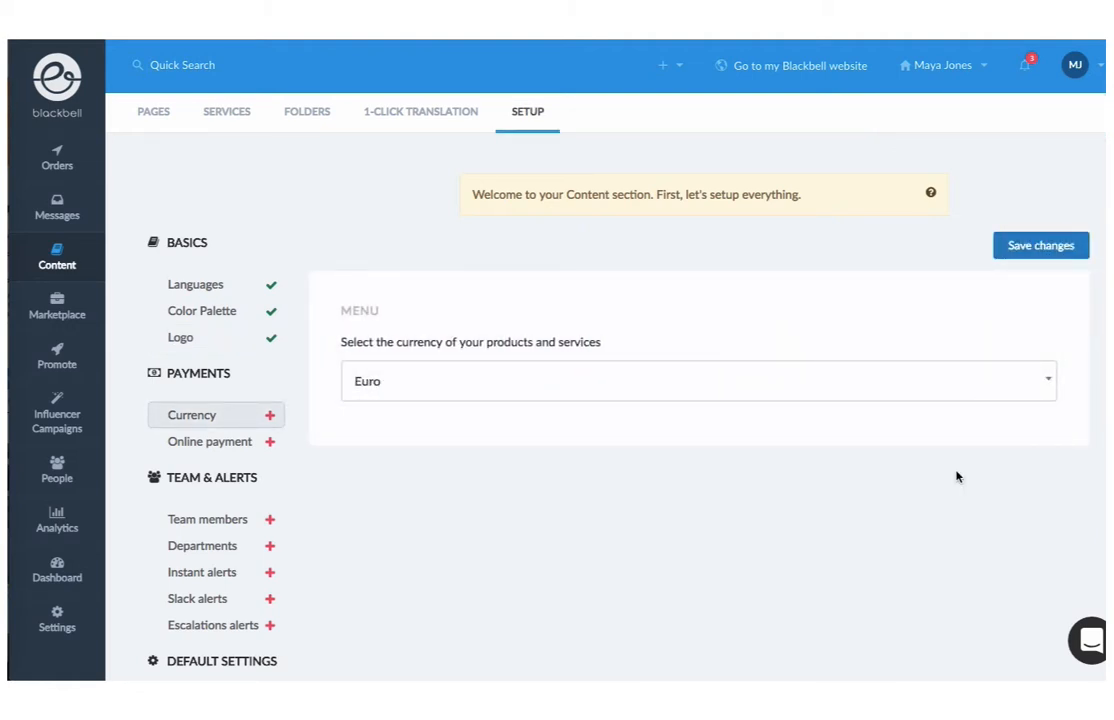
pyautogui.click(1039, 246)
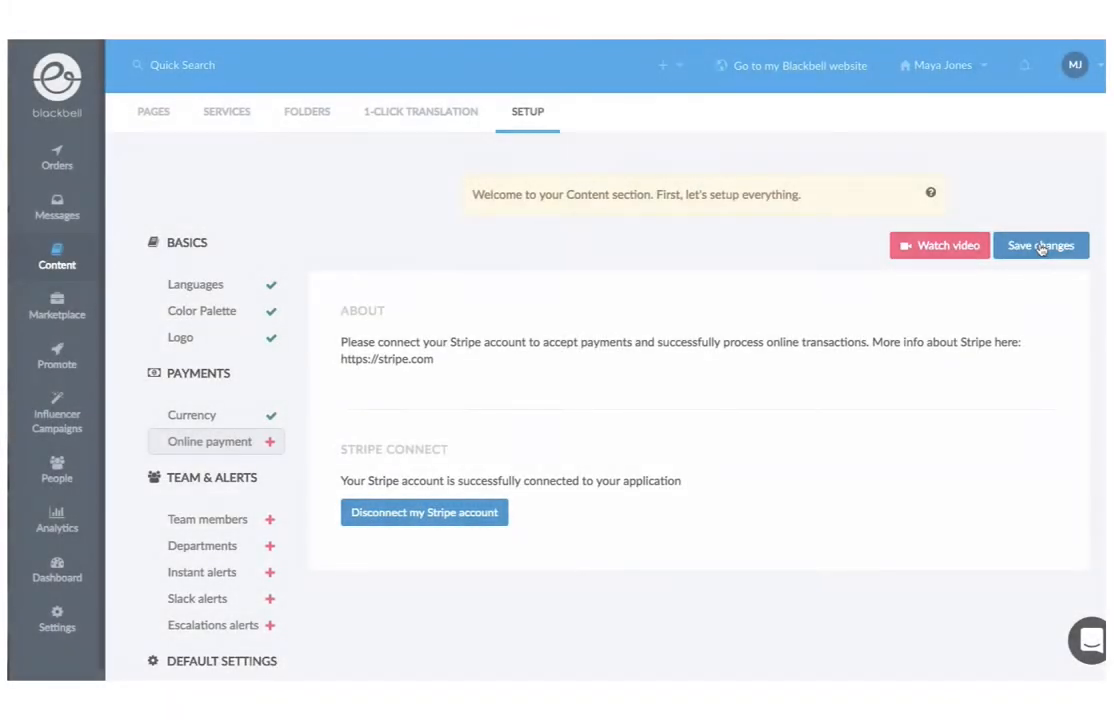
# Authorize Blackbell's access to the Stripe account
pyautogui.click(1040, 246)
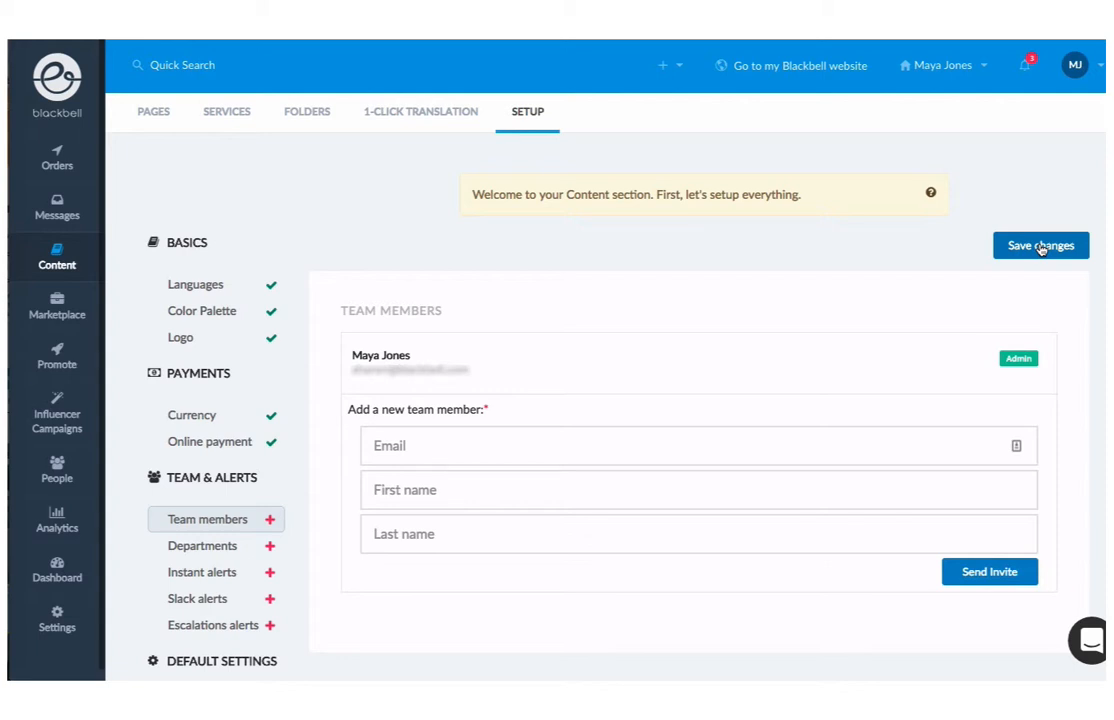
# Save the team members step, then add a Sales department and save the departments
pyautogui.click(1040, 247)
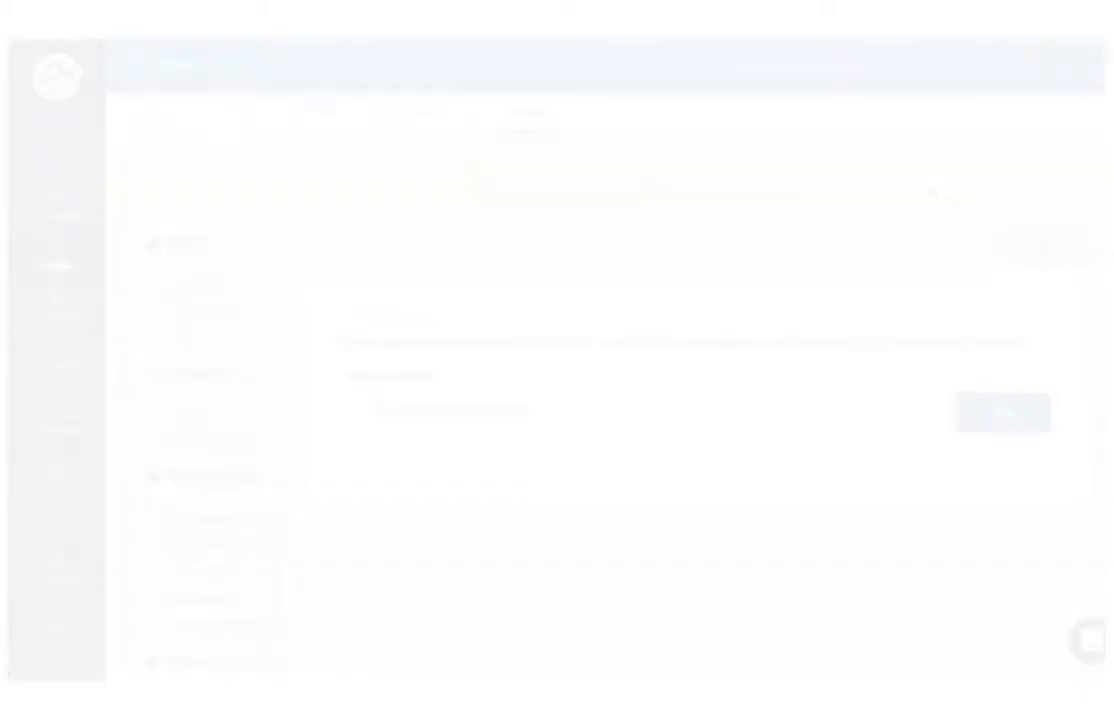
pyautogui.click(616, 404)
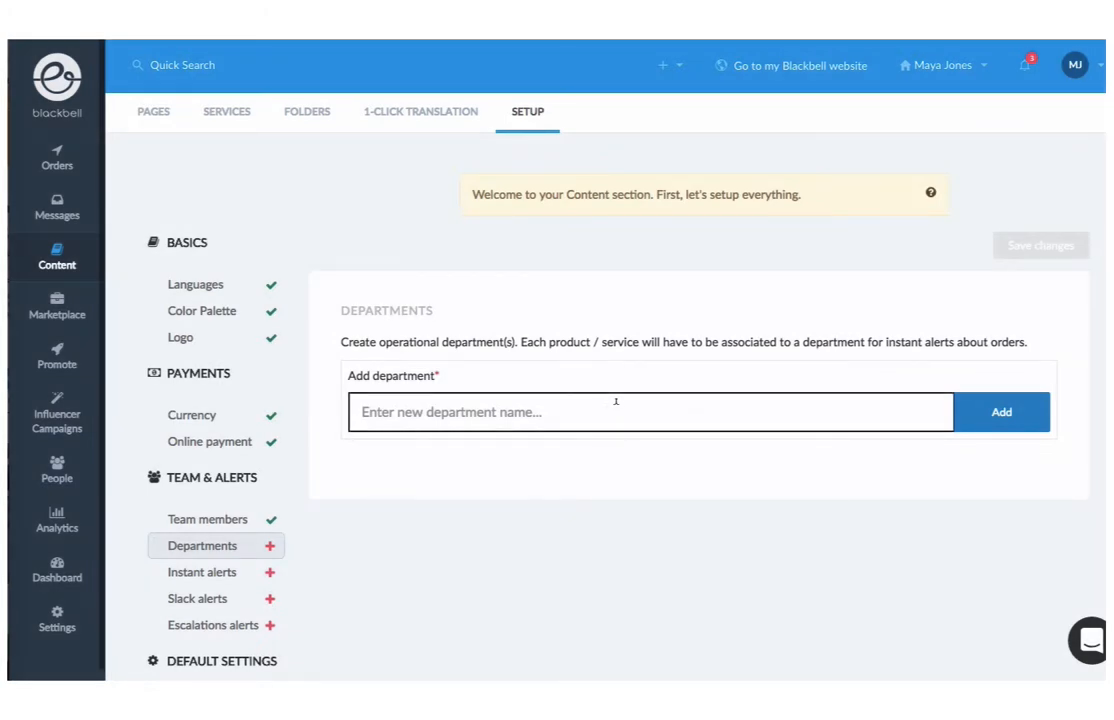
pyautogui.write('Sales')
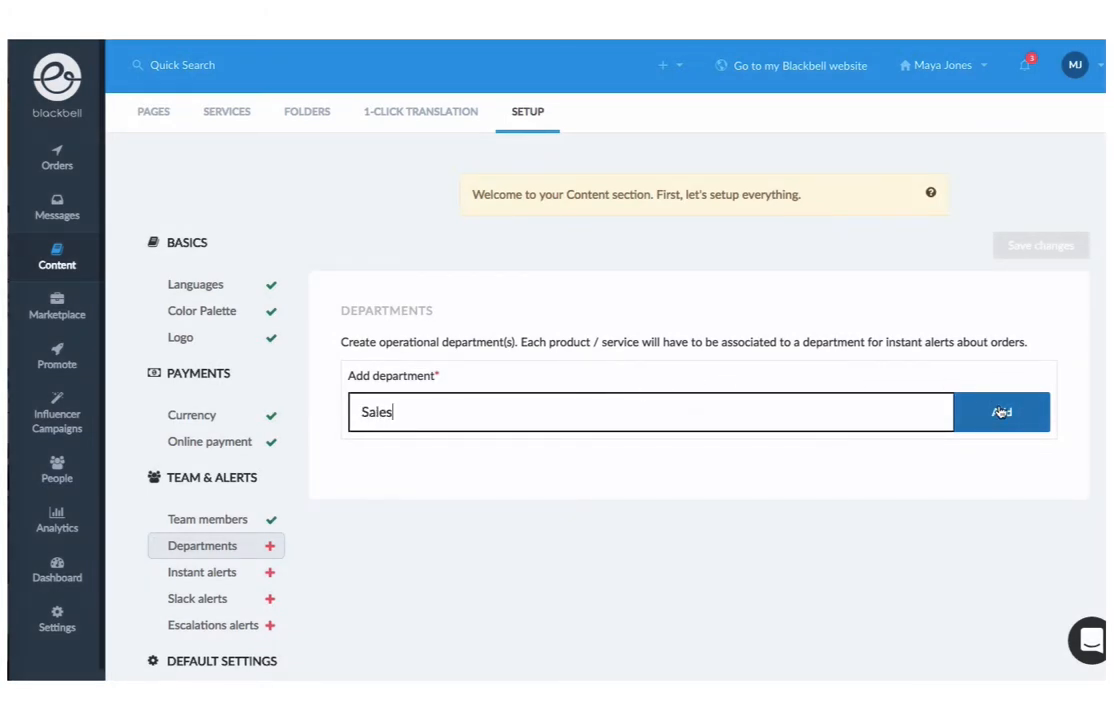
pyautogui.click(1001, 412)
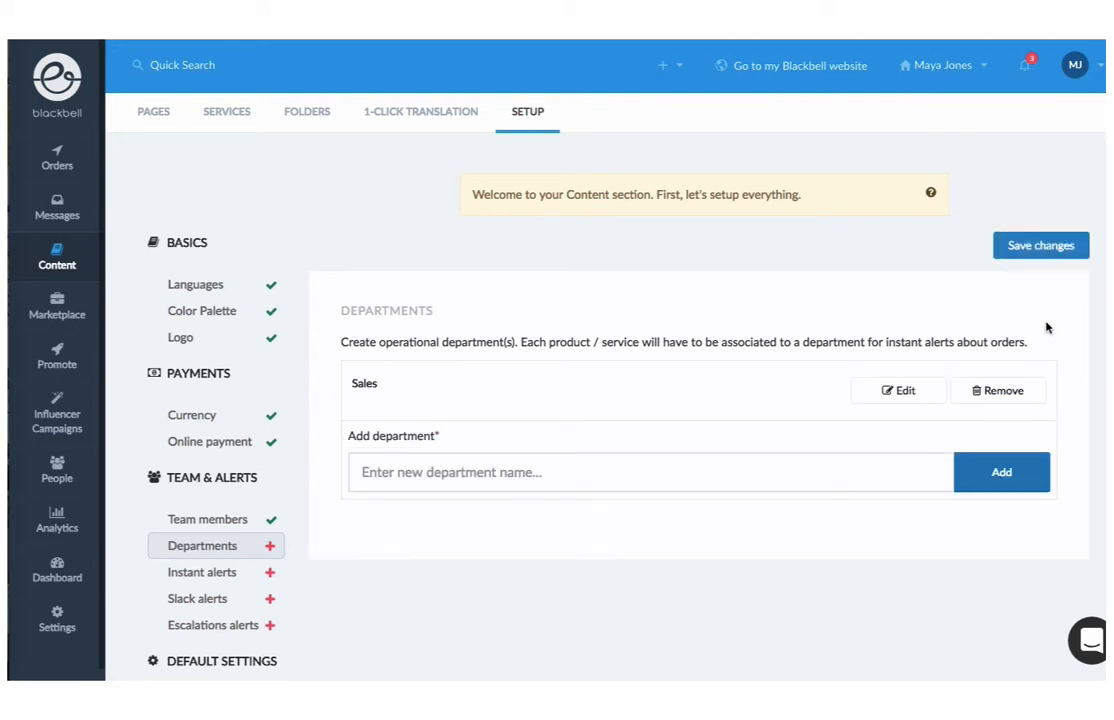
pyautogui.click(1045, 246)
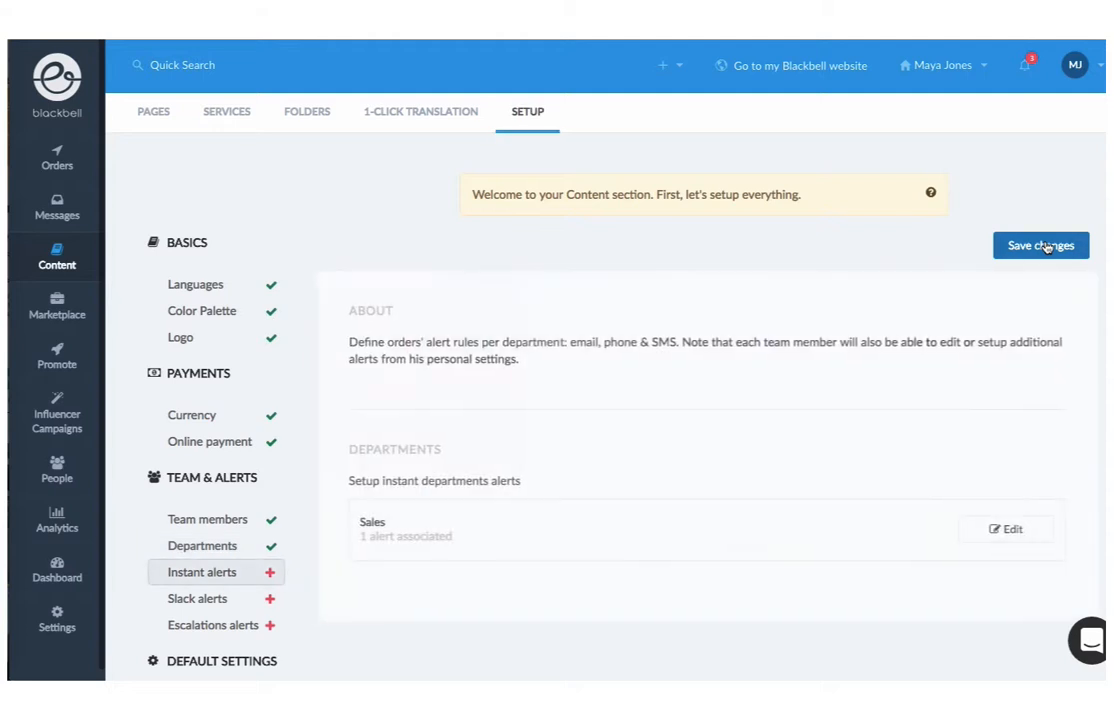
# Review the Sales department's alert recipients and save the instant alerts settings
pyautogui.scroll(-3, 1005, 450)
pyautogui.click(1001, 418)
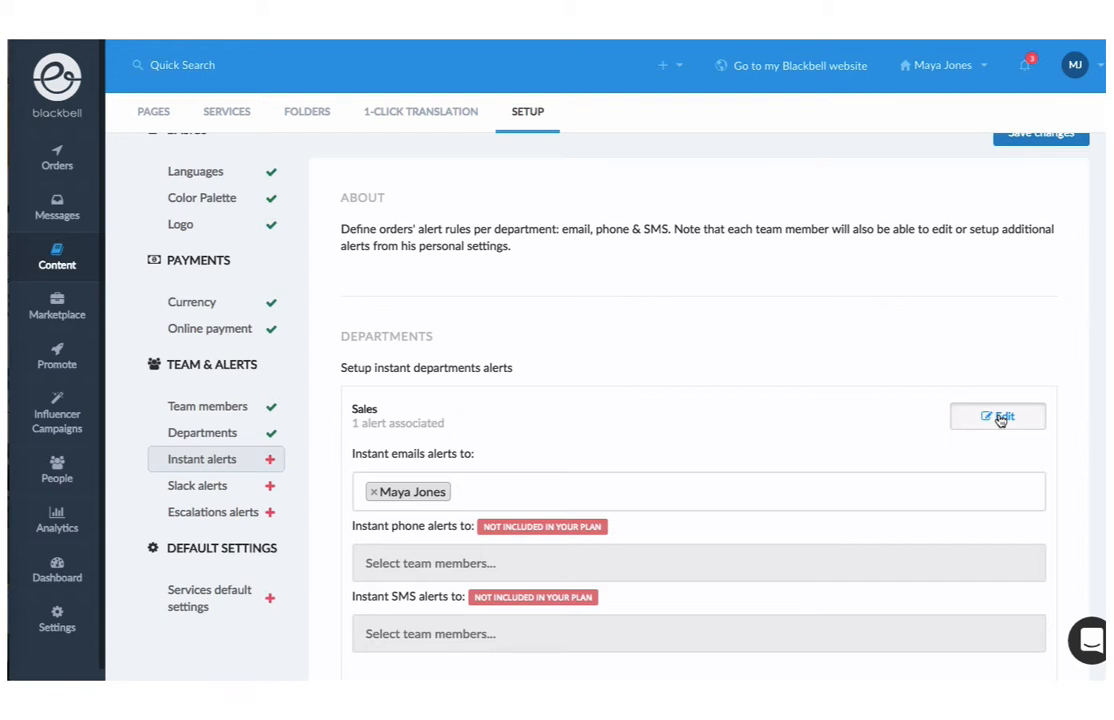
pyautogui.click(1001, 418)
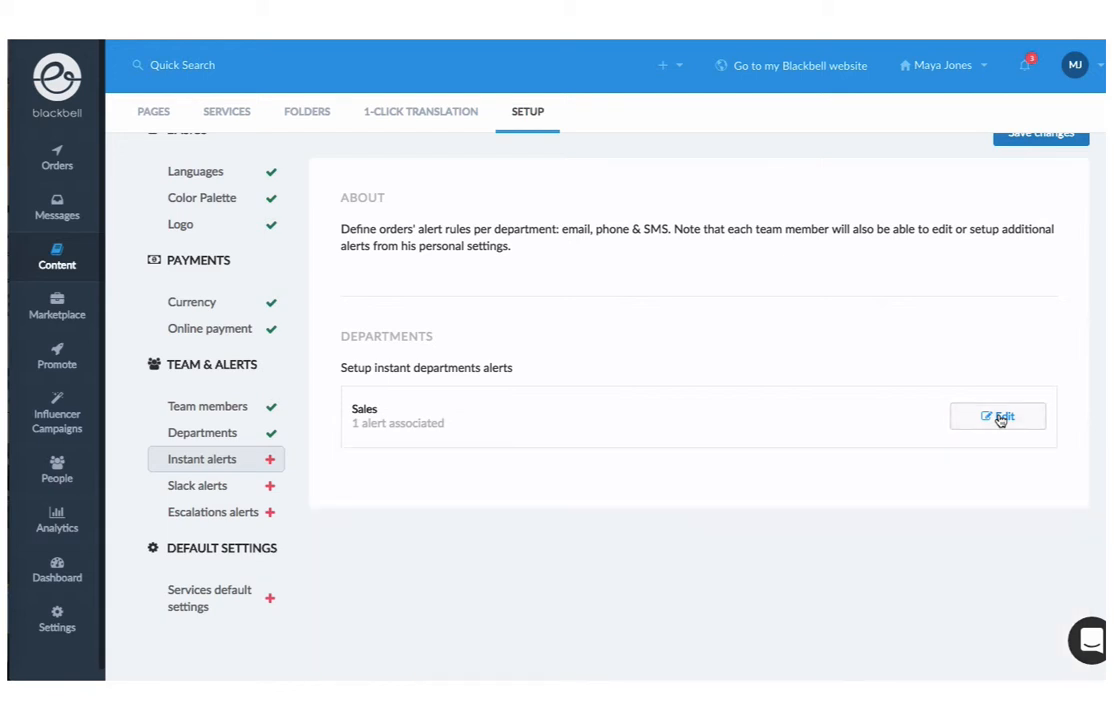
pyautogui.scroll(2, 1000, 417)
pyautogui.click(1028, 240)
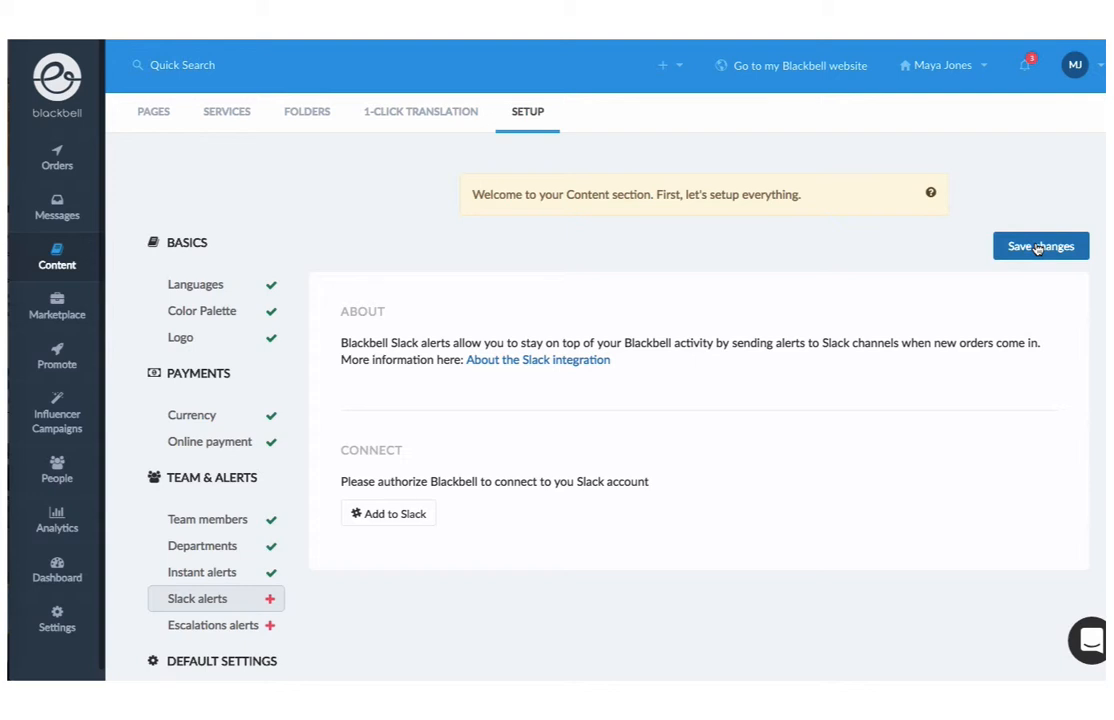
# Save the Slack alerts setup step
pyautogui.click(1038, 249)
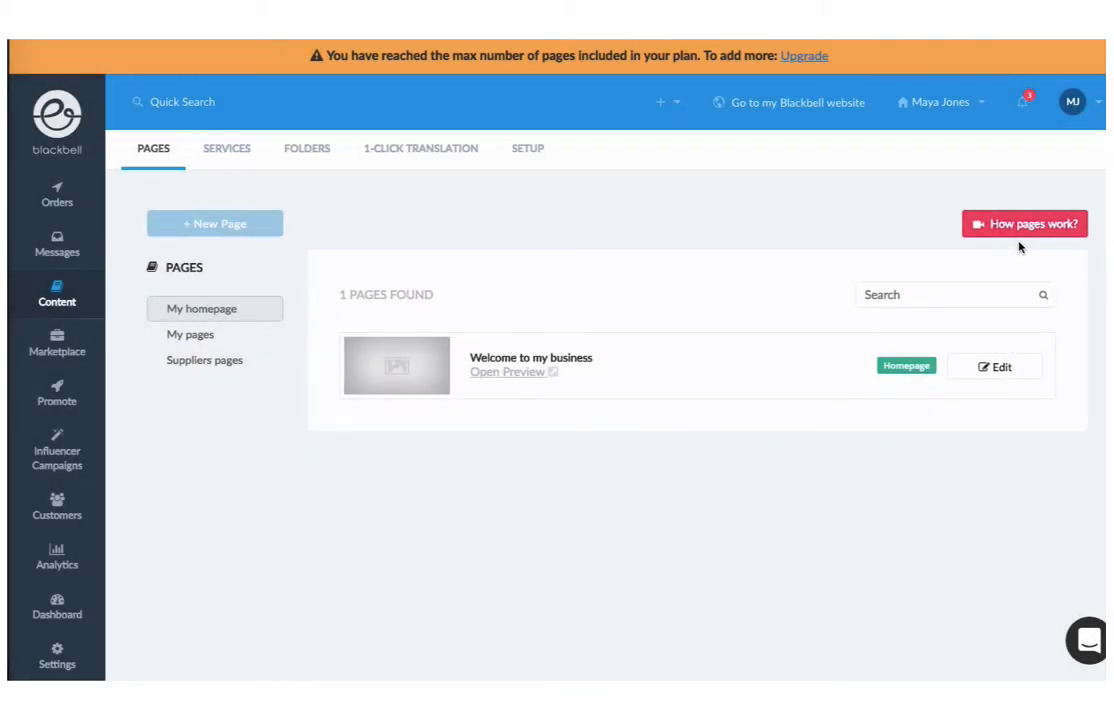
pyautogui.click(999, 369)
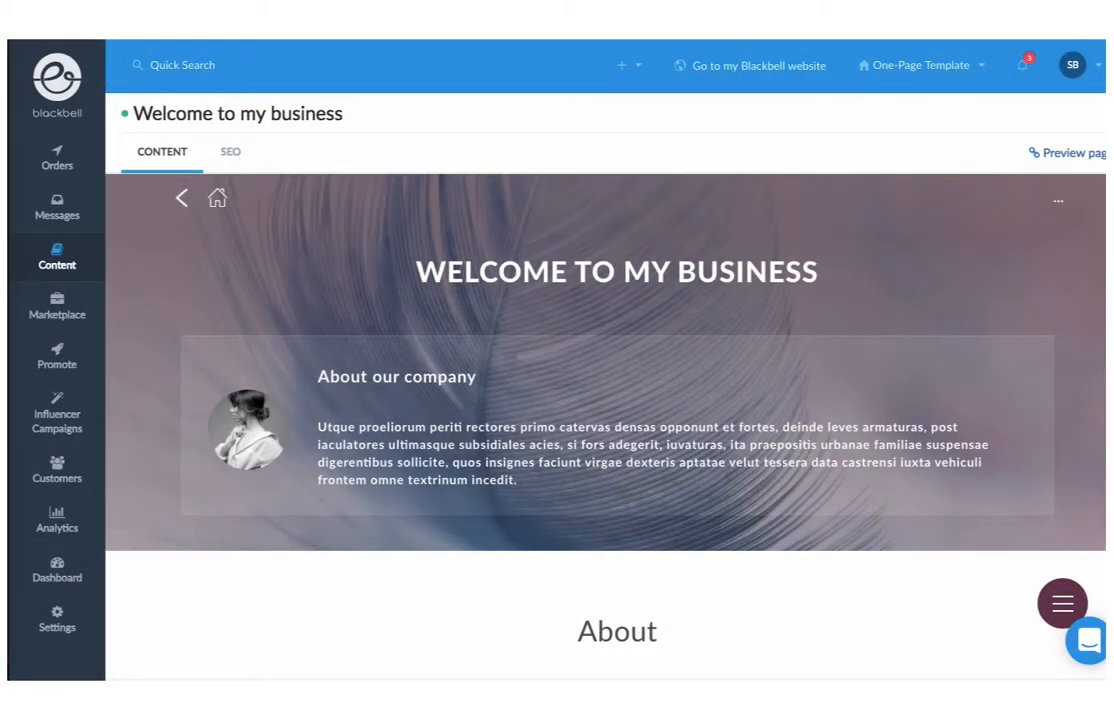
pyautogui.moveTo(1104, 306)
pyautogui.scroll(-3, 1104, 312)
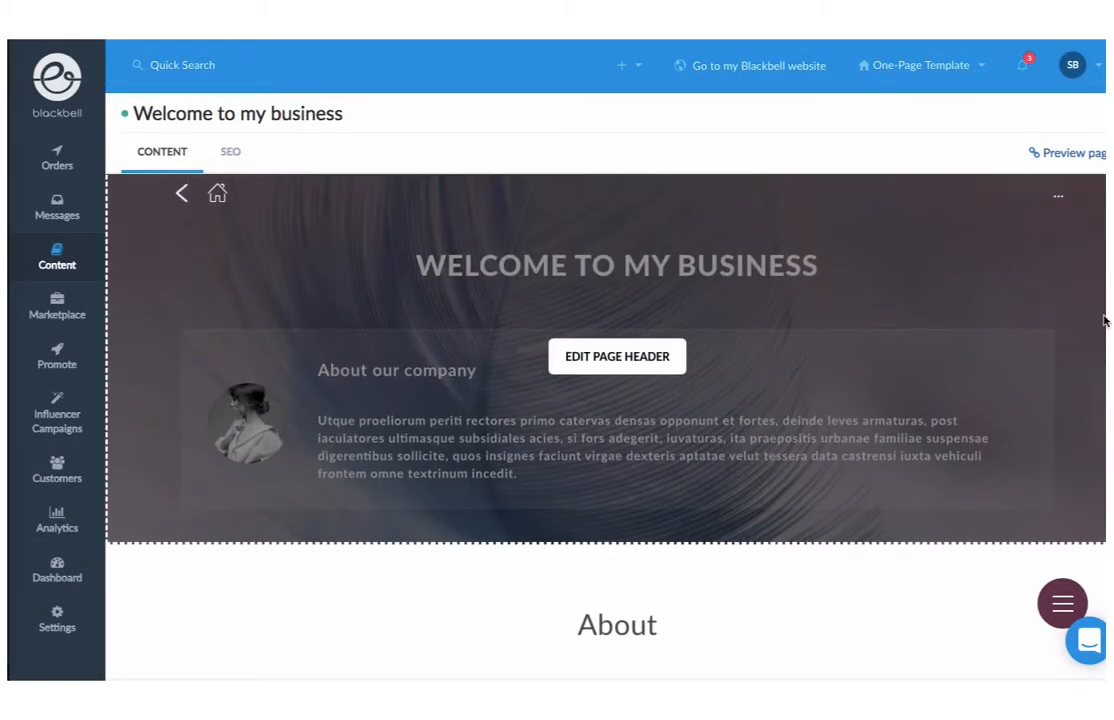
pyautogui.scroll(-4, 1104, 320)
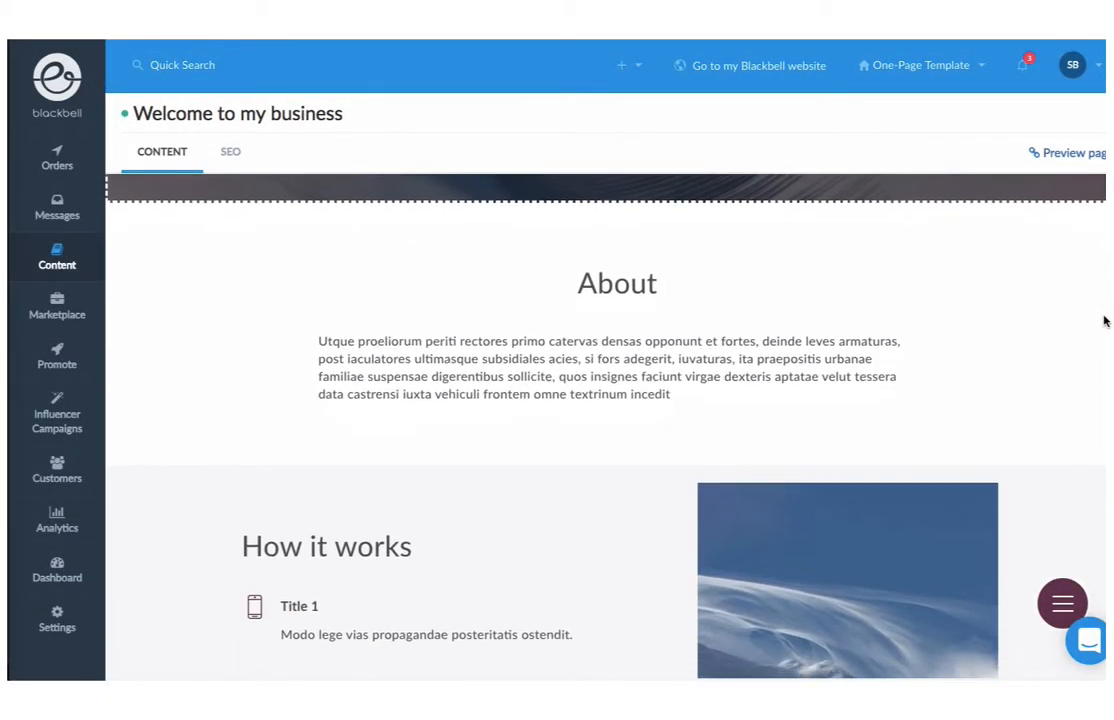
pyautogui.scroll(-5, 1104, 320)
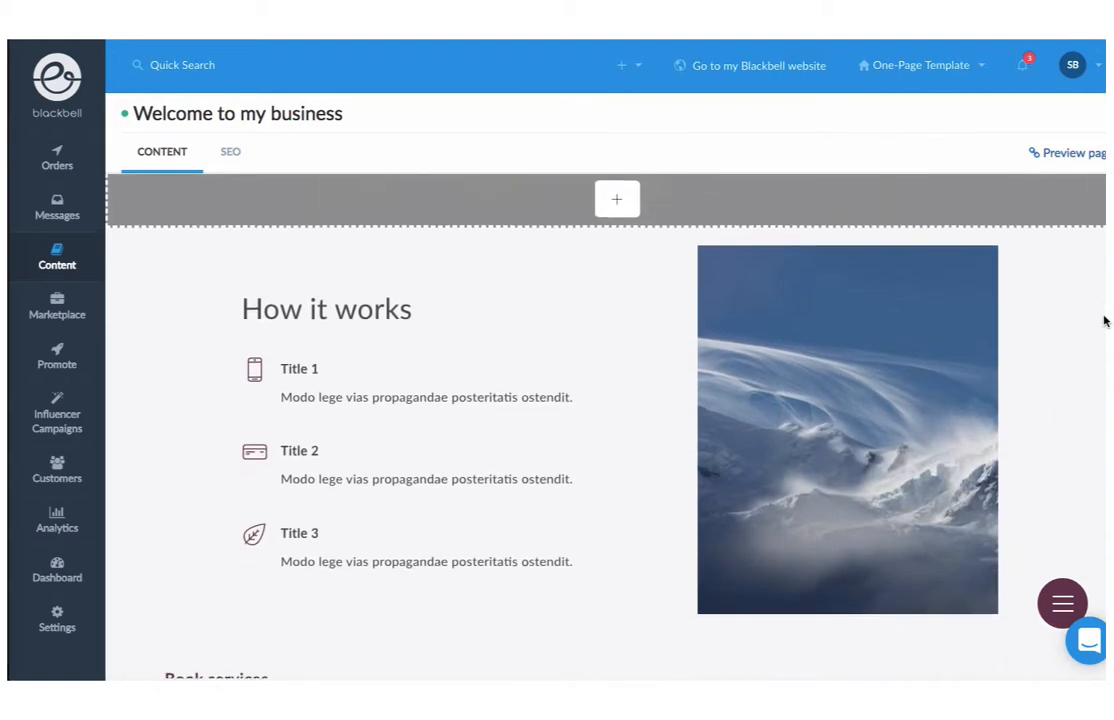
pyautogui.scroll(-5, 1104, 320)
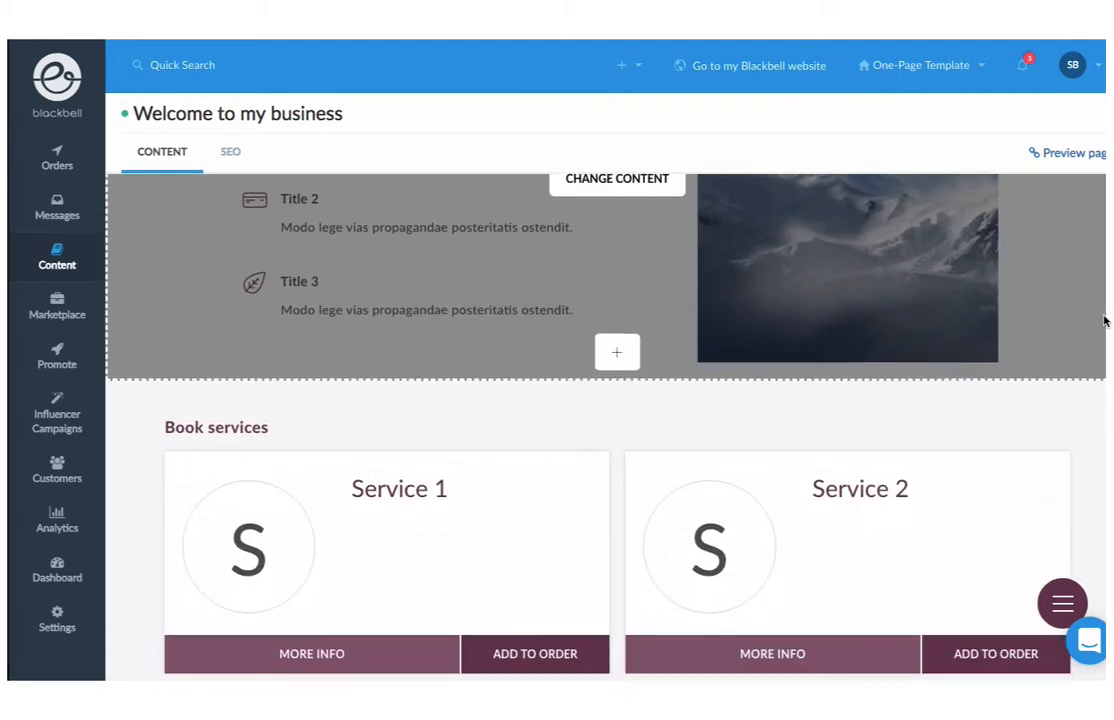
pyautogui.scroll(-4, 1104, 320)
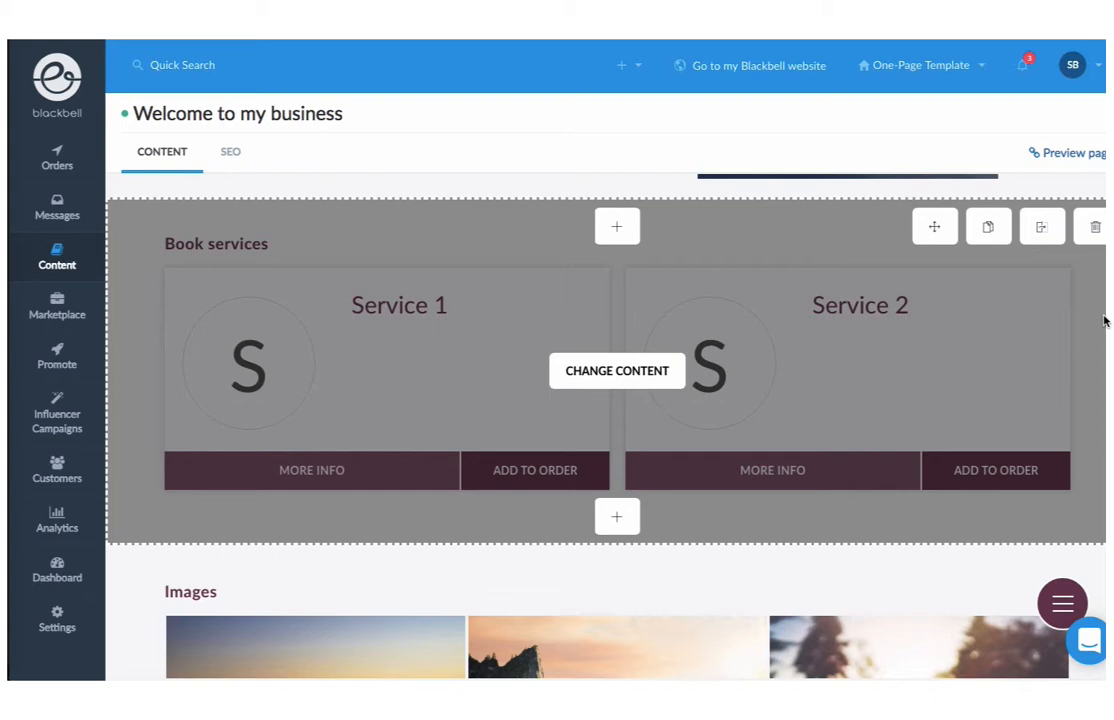
pyautogui.scroll(-4, 1104, 320)
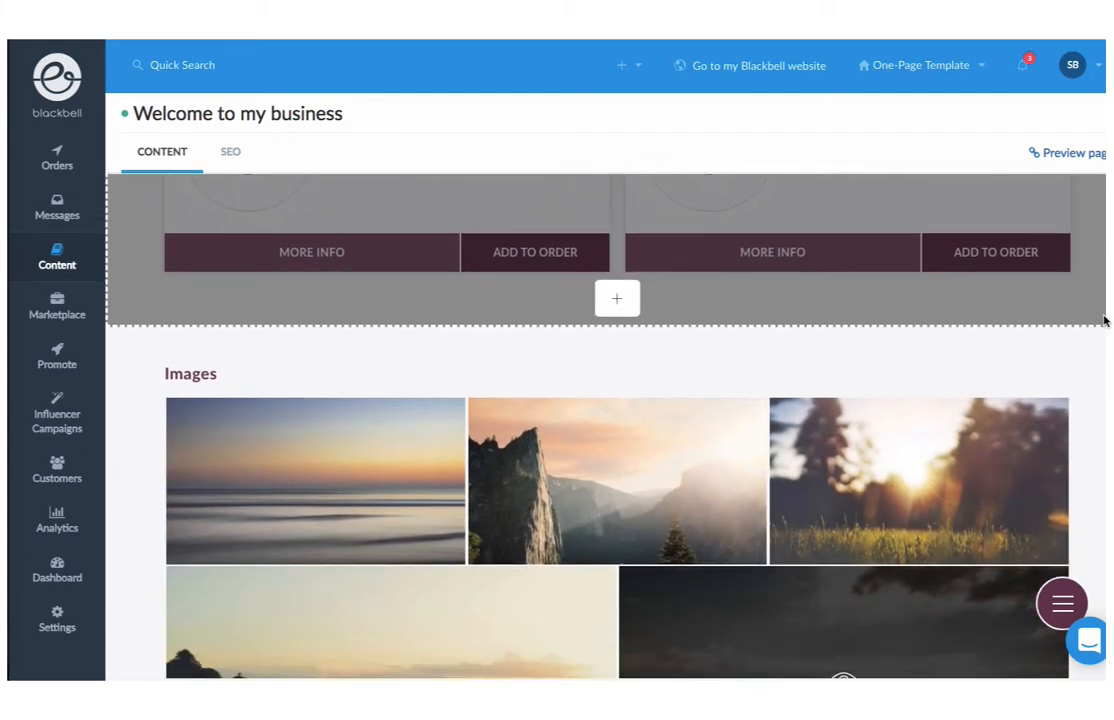
pyautogui.scroll(-4, 1104, 320)
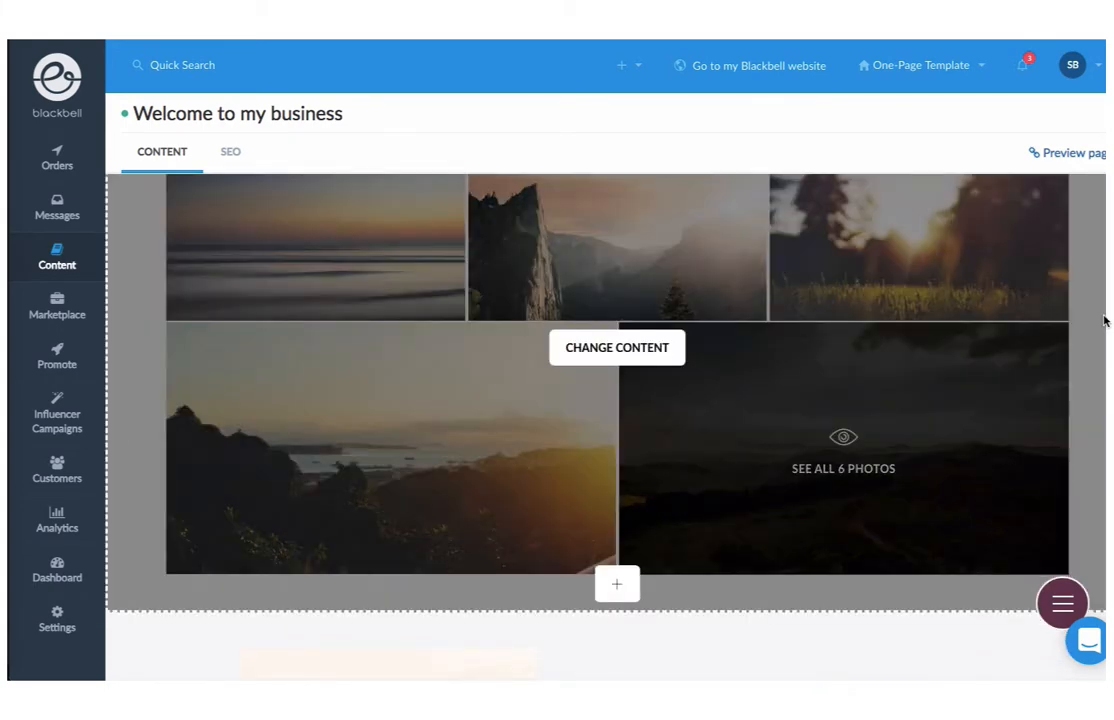
pyautogui.scroll(-8, 1104, 320)
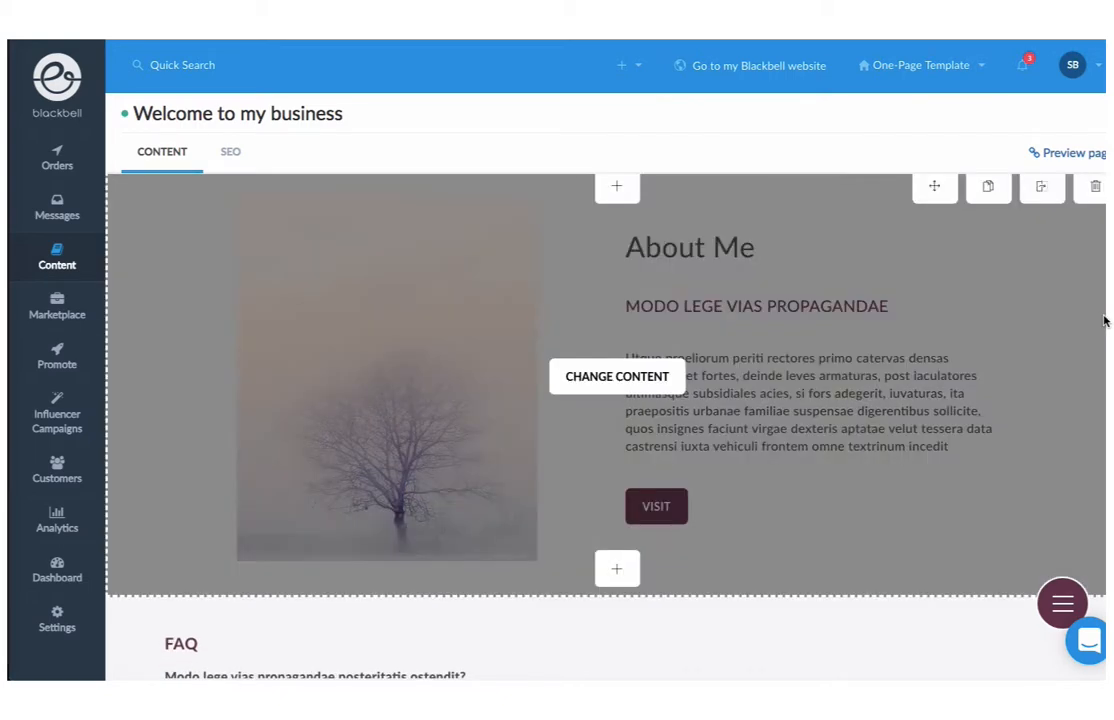
pyautogui.scroll(-4, 1104, 320)
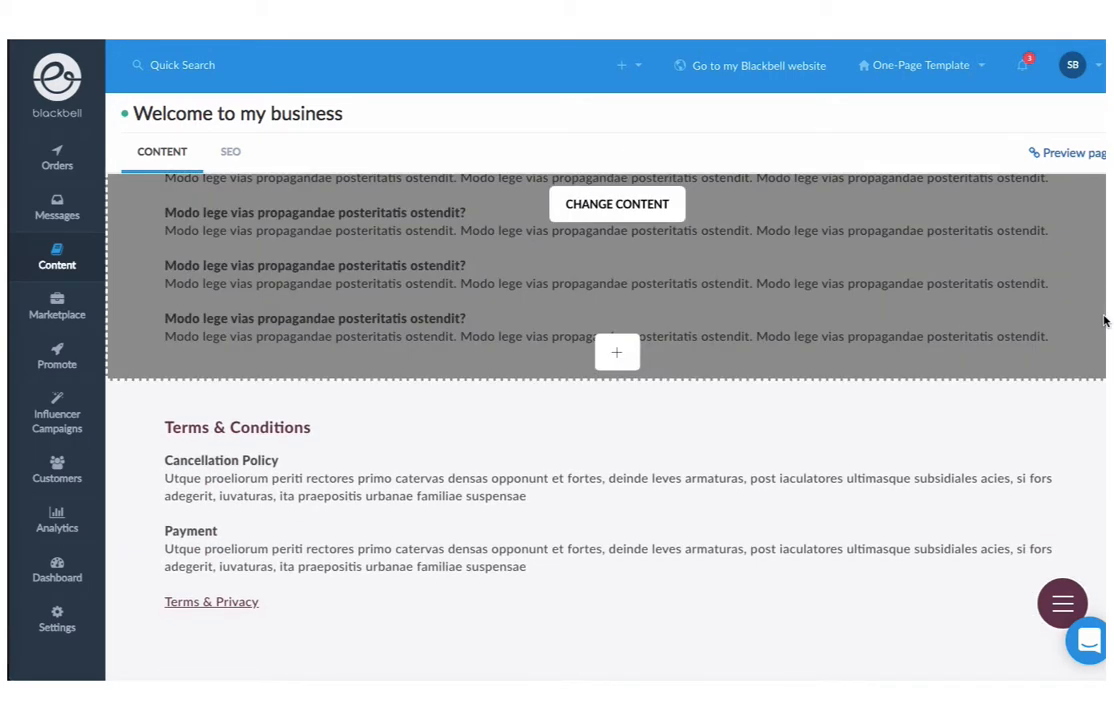
pyautogui.scroll(-2, 1104, 320)
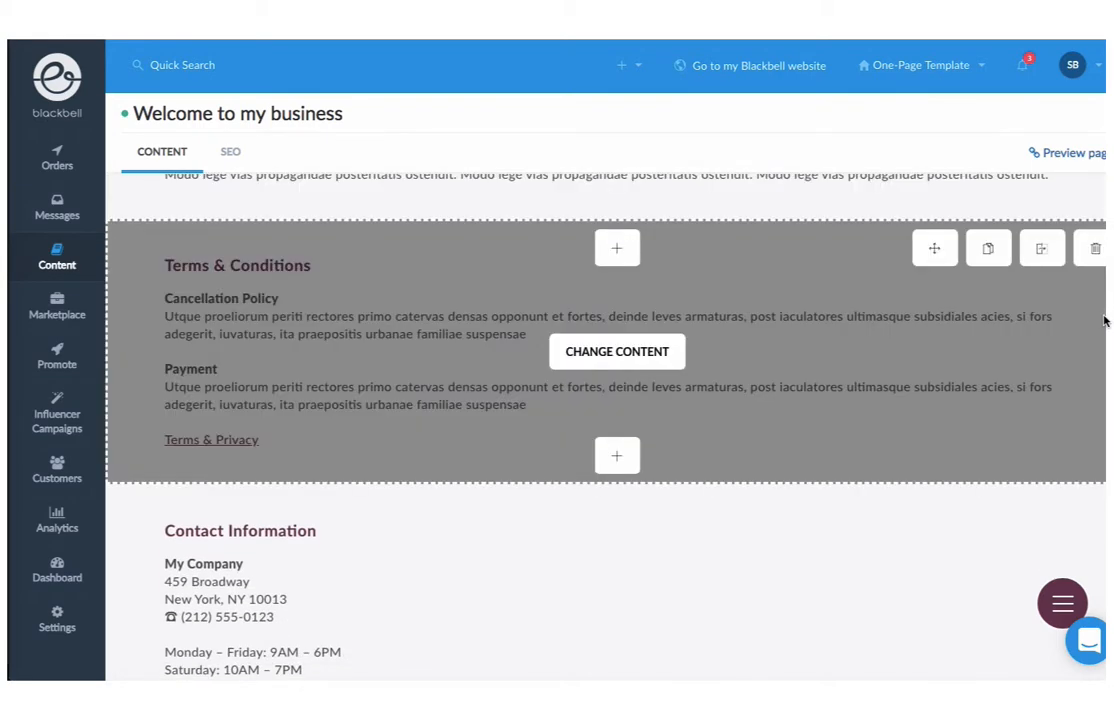
pyautogui.scroll(-3, 1104, 320)
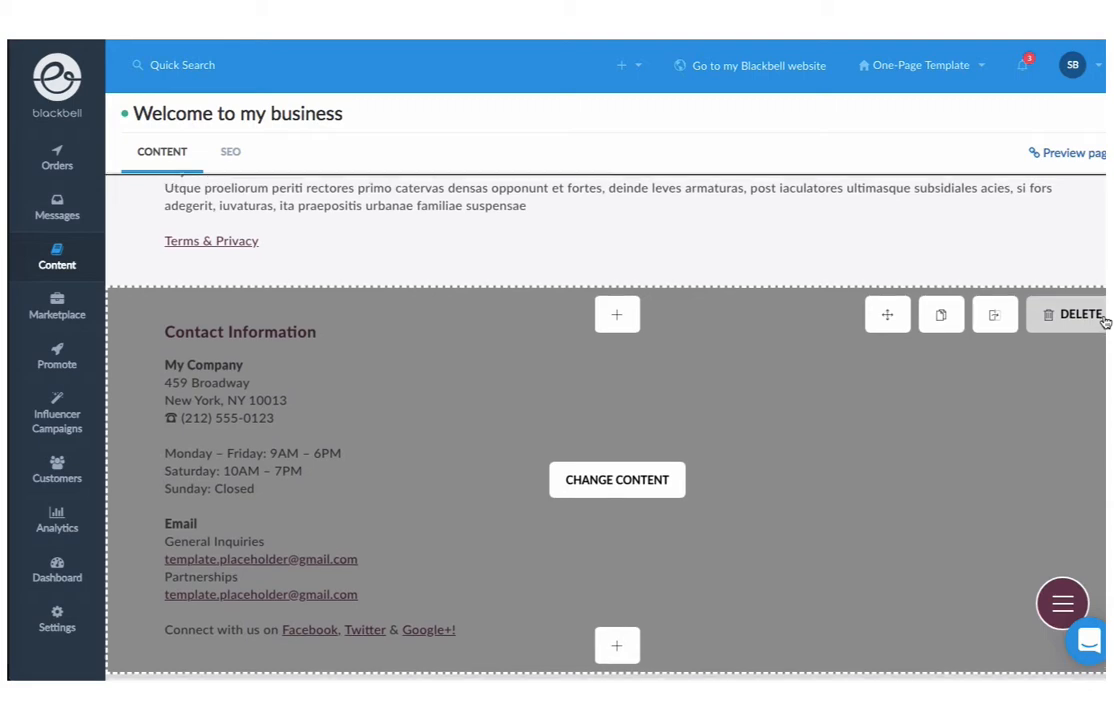
pyautogui.scroll(2, 1104, 320)
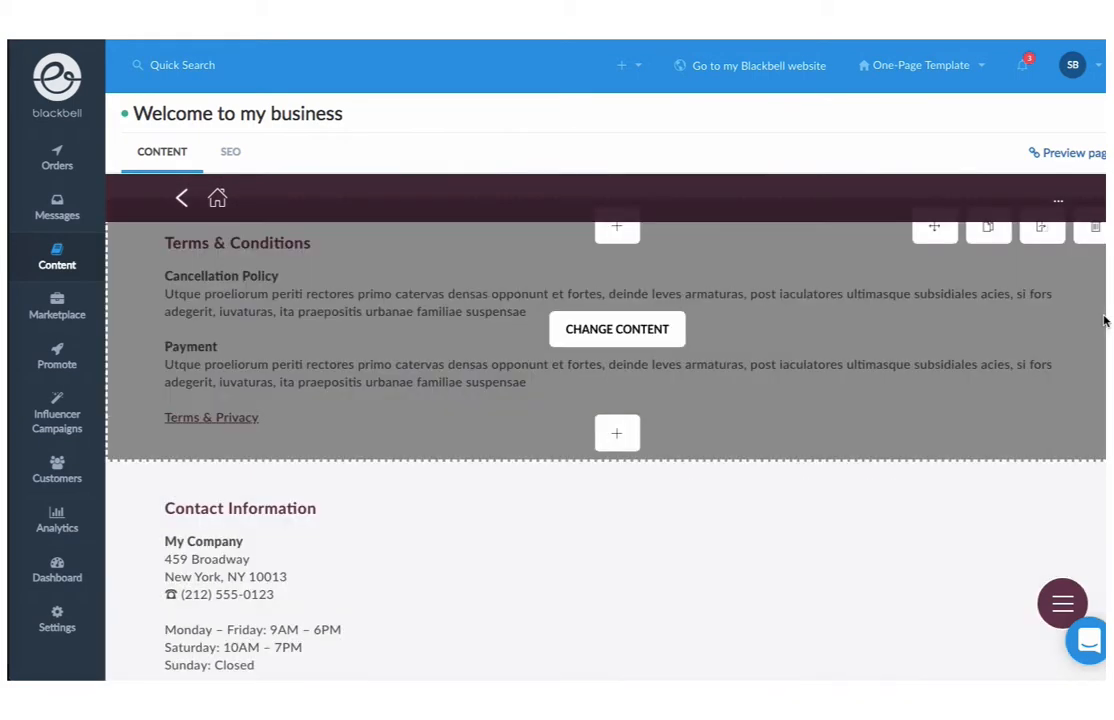
pyautogui.scroll(1, 1104, 320)
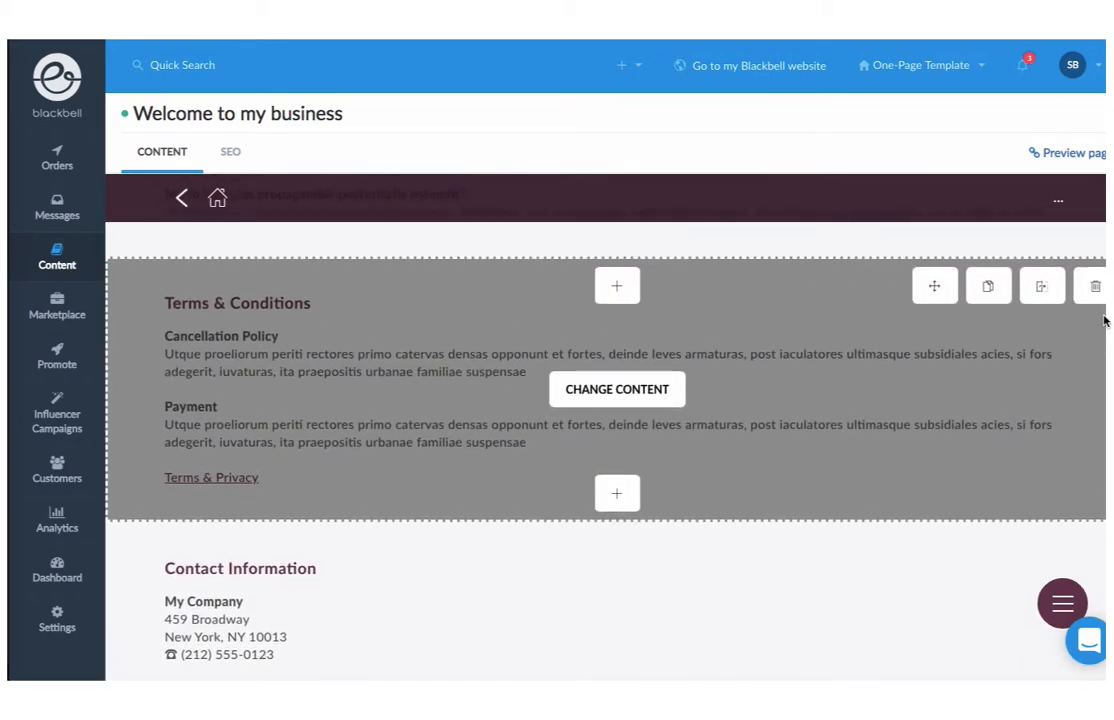
# Save the Terms & Conditions text block, then delete the FAQ section
pyautogui.click(617, 391)
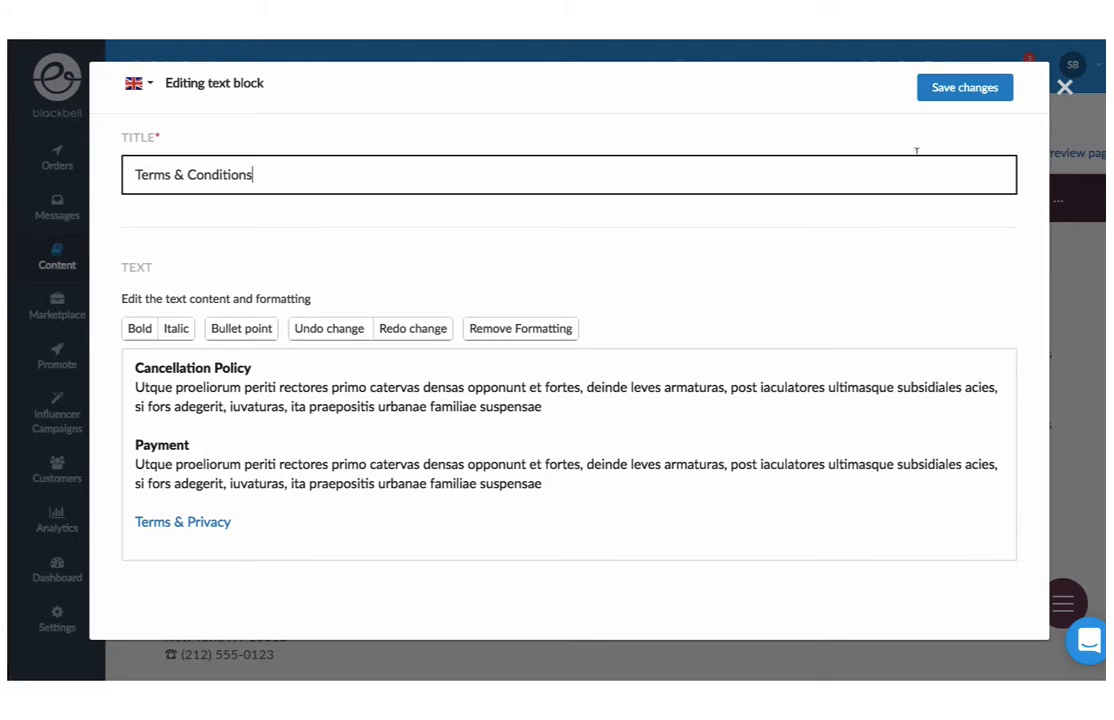
pyautogui.click(980, 97)
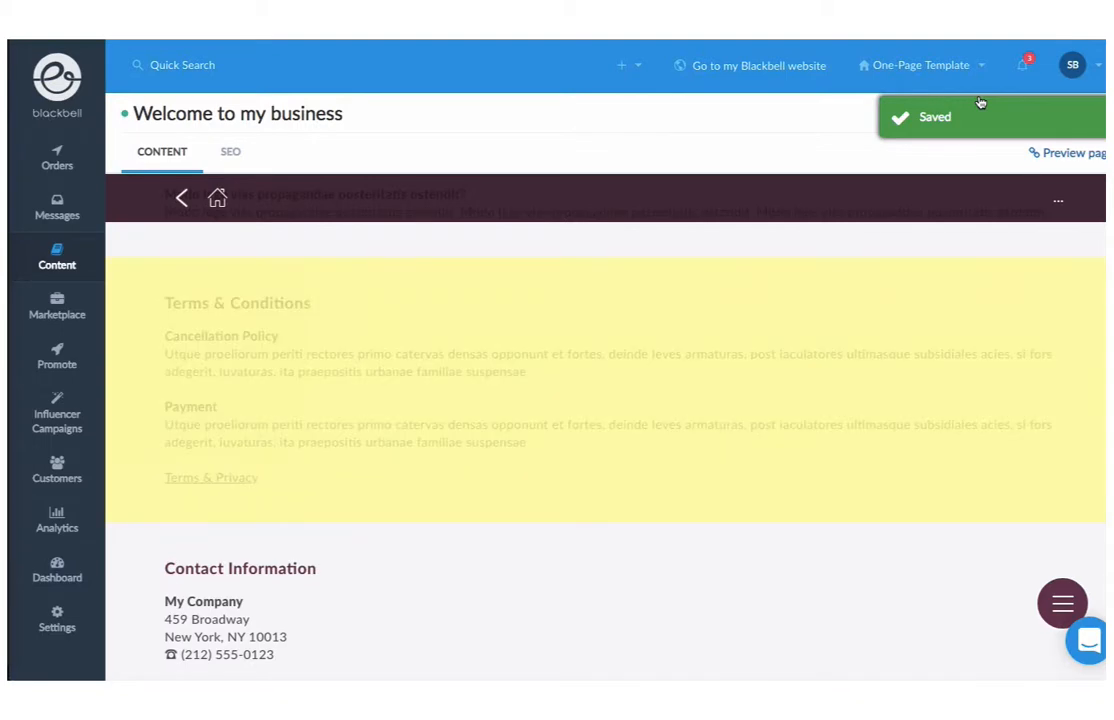
pyautogui.scroll(3, 990, 295)
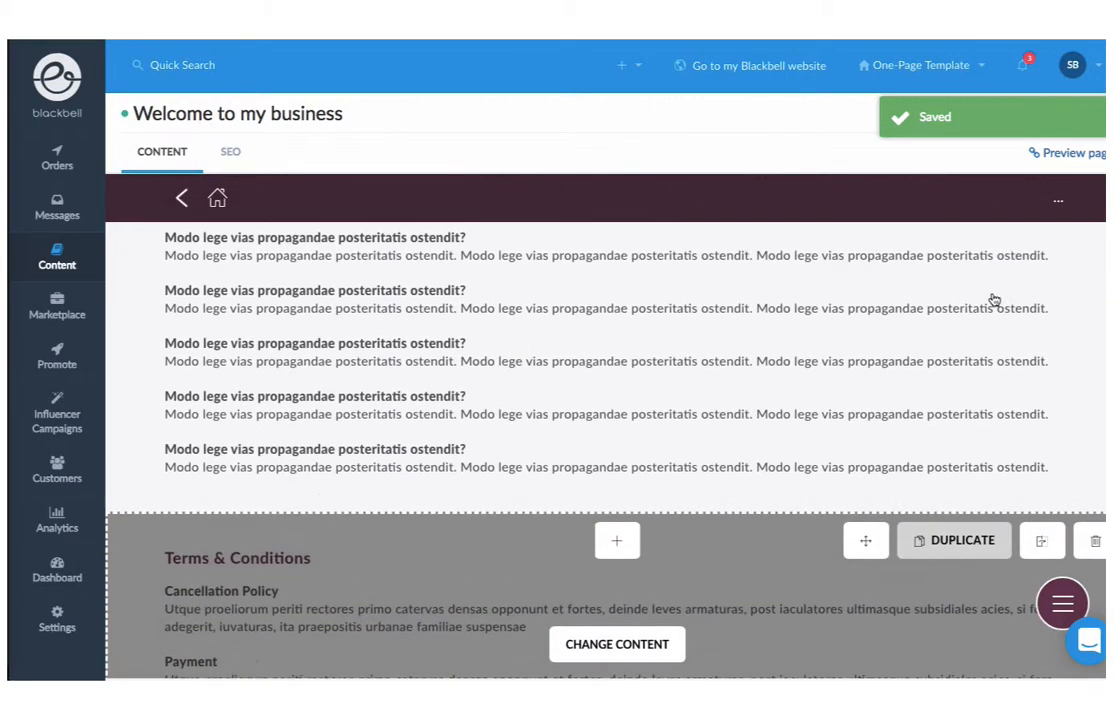
pyautogui.scroll(2, 993, 300)
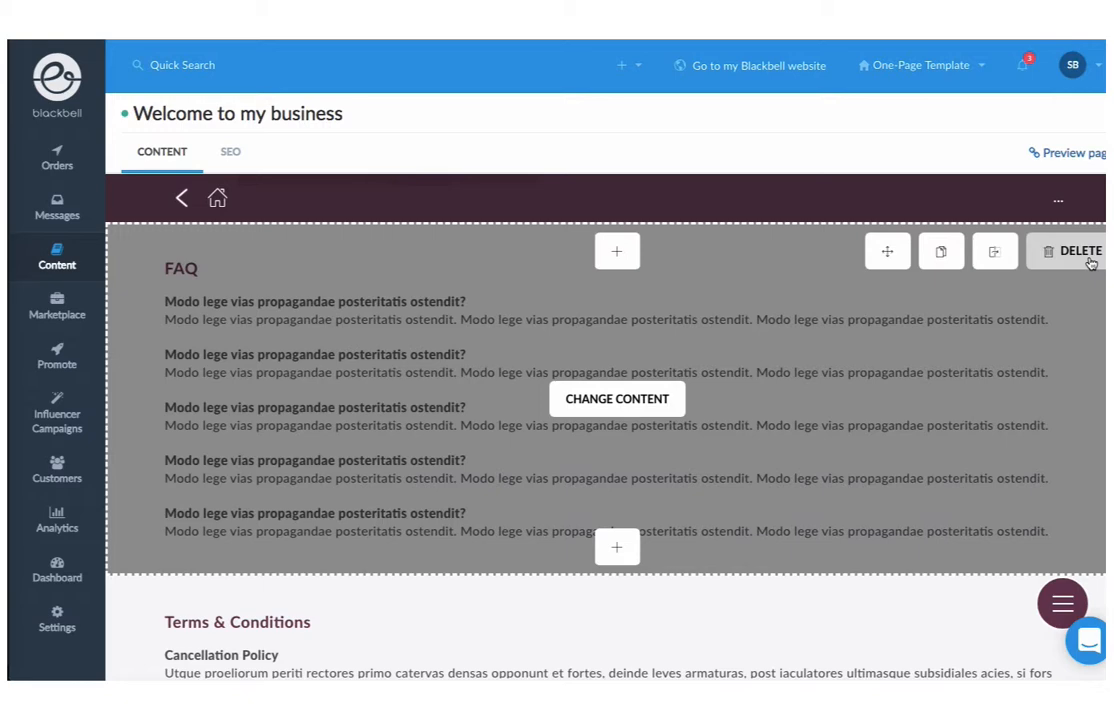
pyautogui.click(1078, 251)
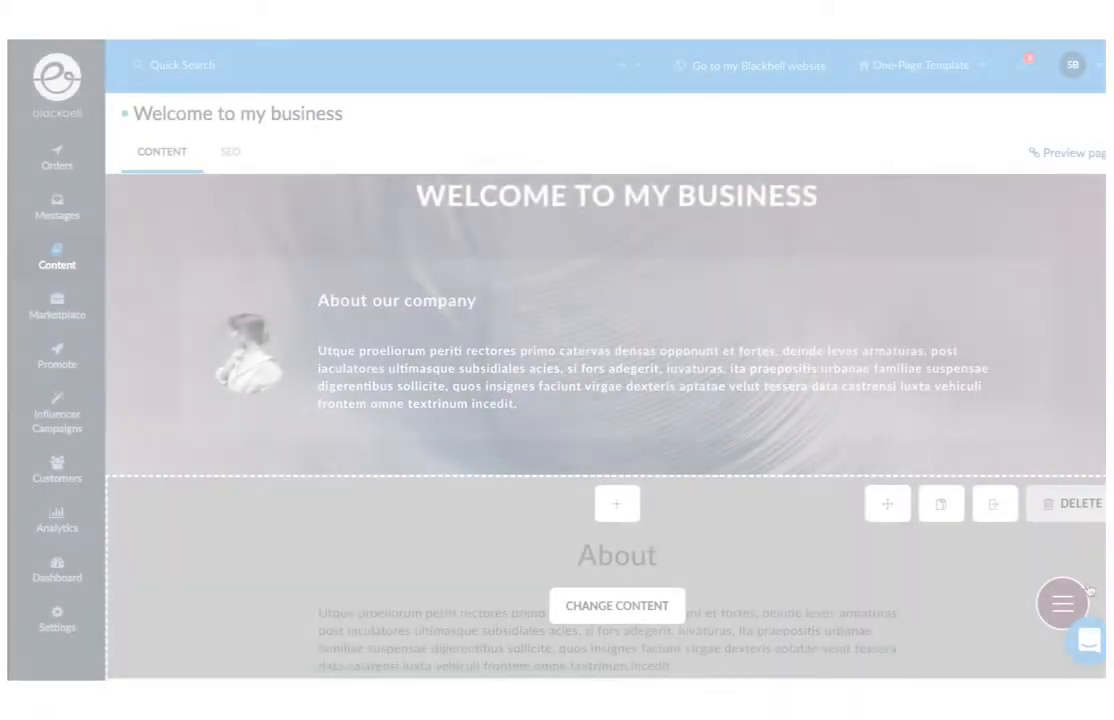
pyautogui.scroll(-3, 700, 500)
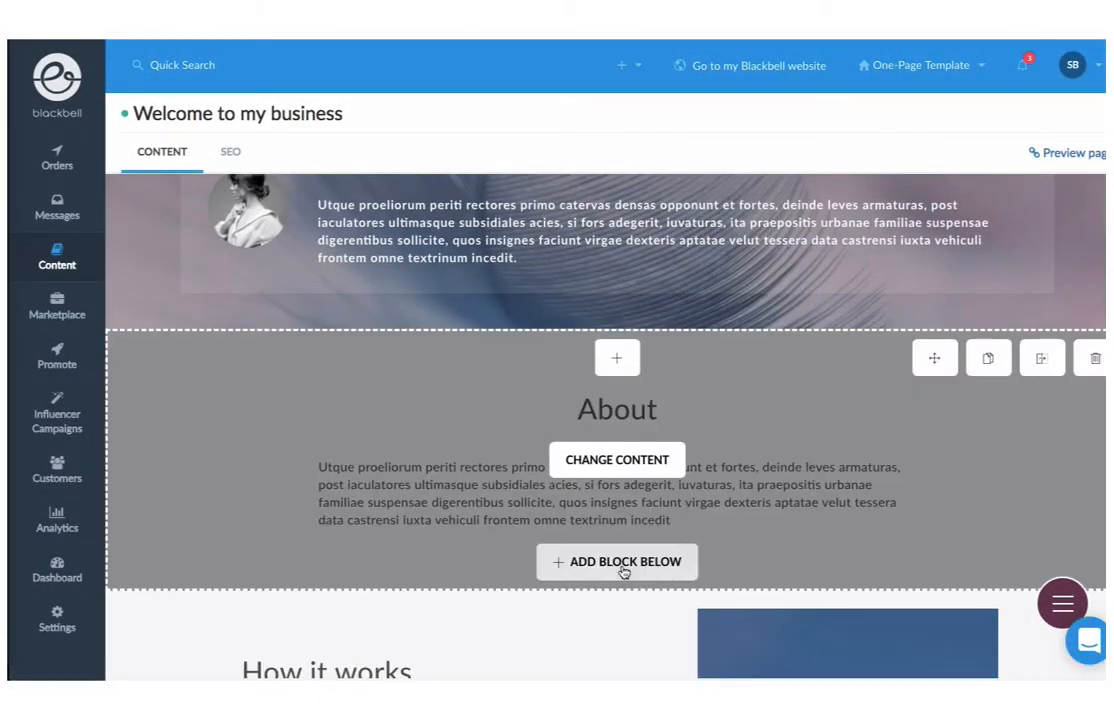
# Add a Video block below the About section
pyautogui.click(624, 568)
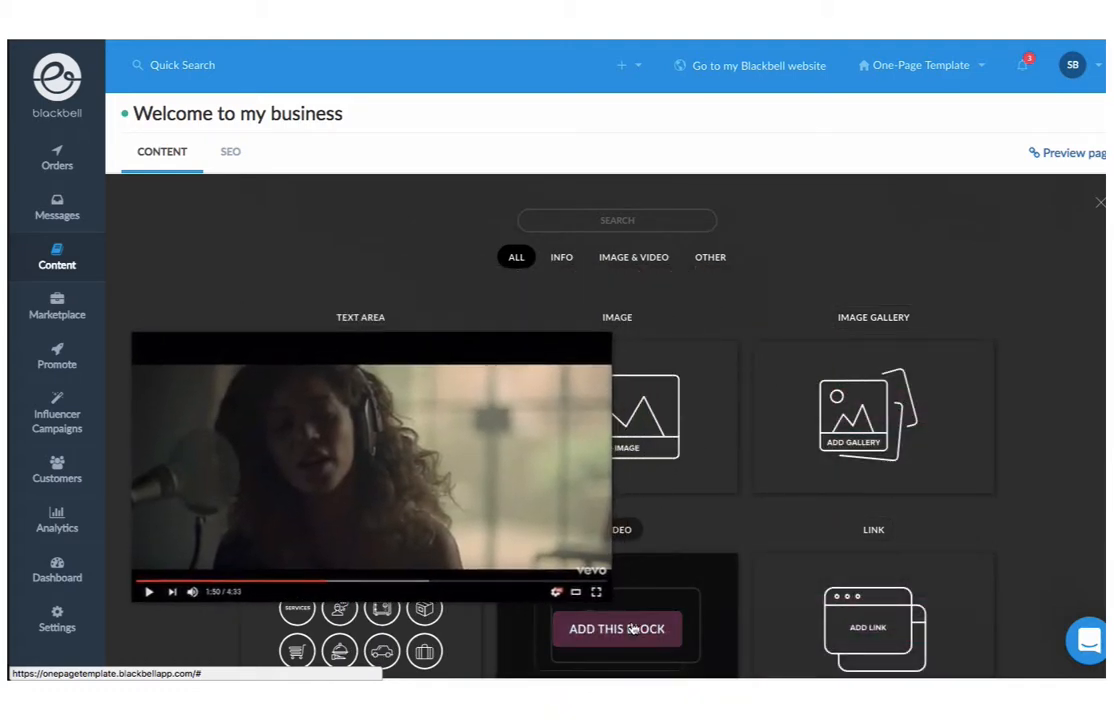
pyautogui.click(617, 628)
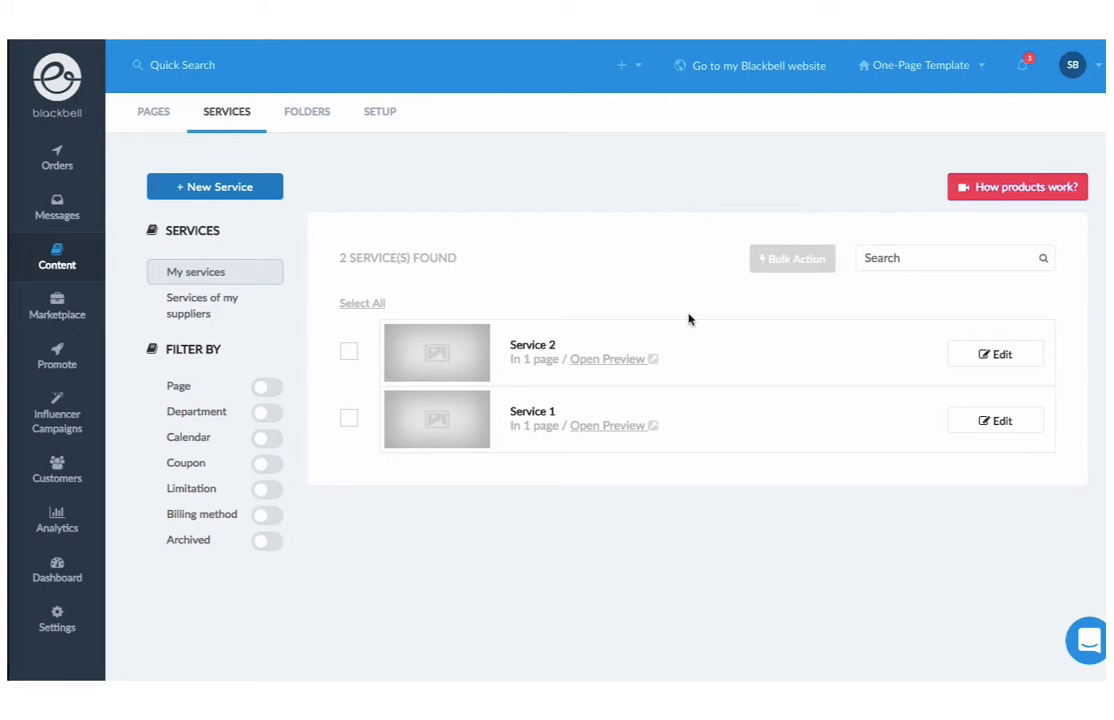
# Change Service 1 to a fixed base price of 100 and save
pyautogui.click(998, 423)
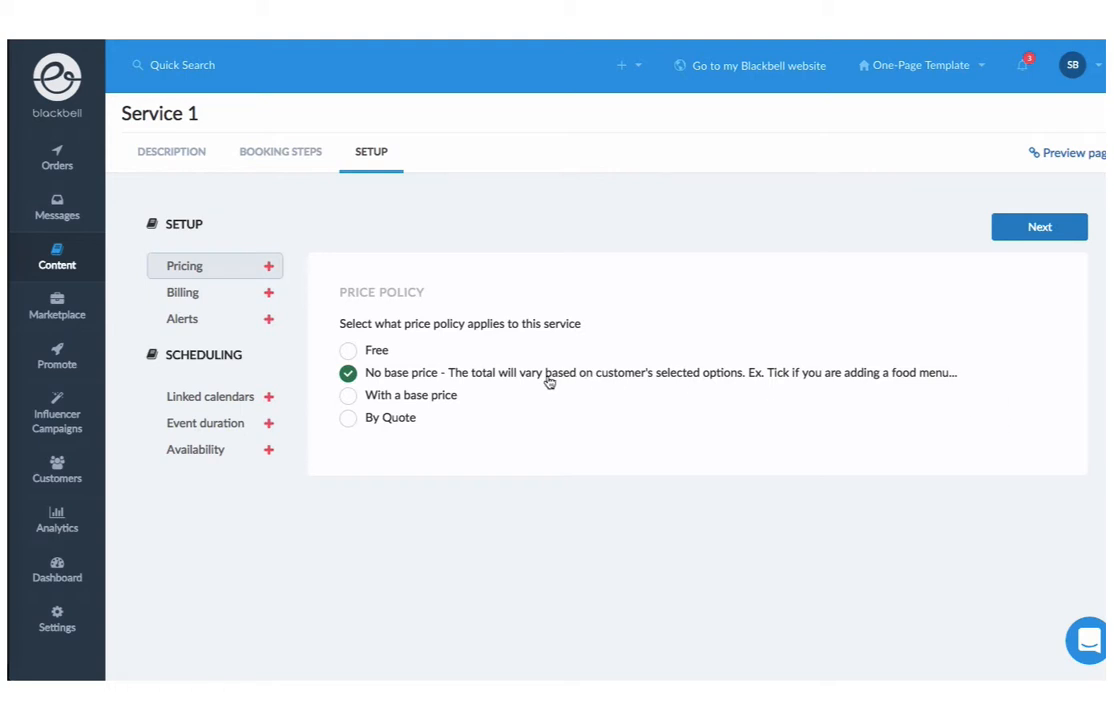
pyautogui.click(437, 398)
pyautogui.click(402, 473)
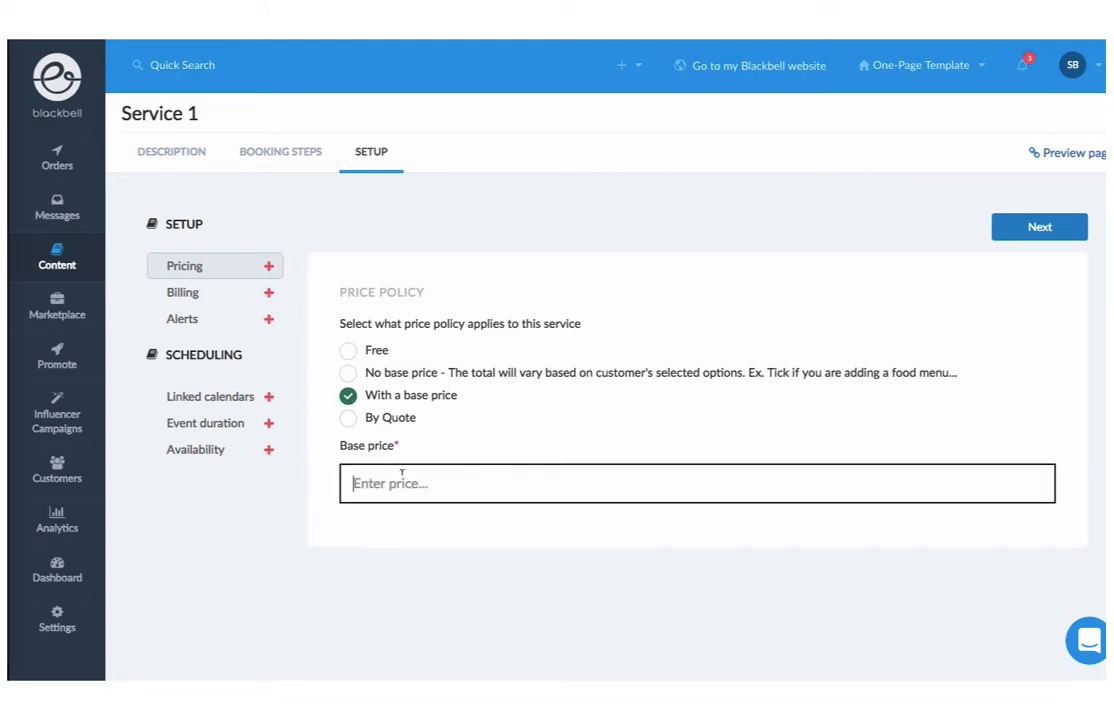
pyautogui.write('100')
pyautogui.click(1036, 229)
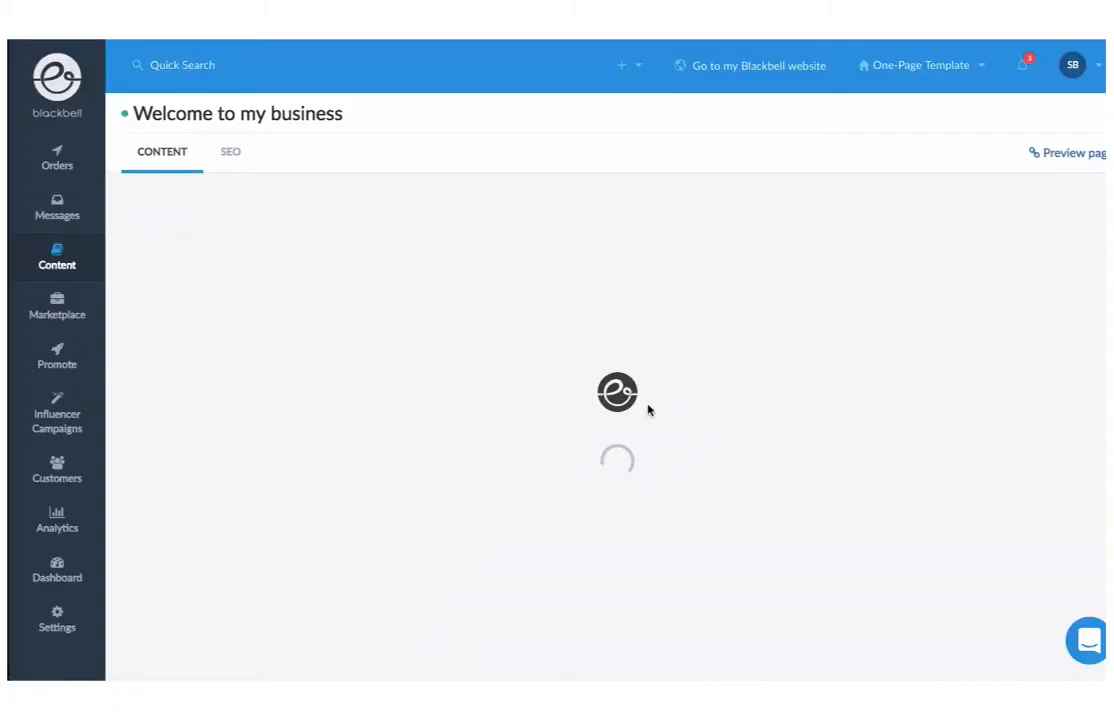
# Add Service 3 to the Book services block alongside Service 1 and 2, and save
pyautogui.scroll(-4, 647, 409)
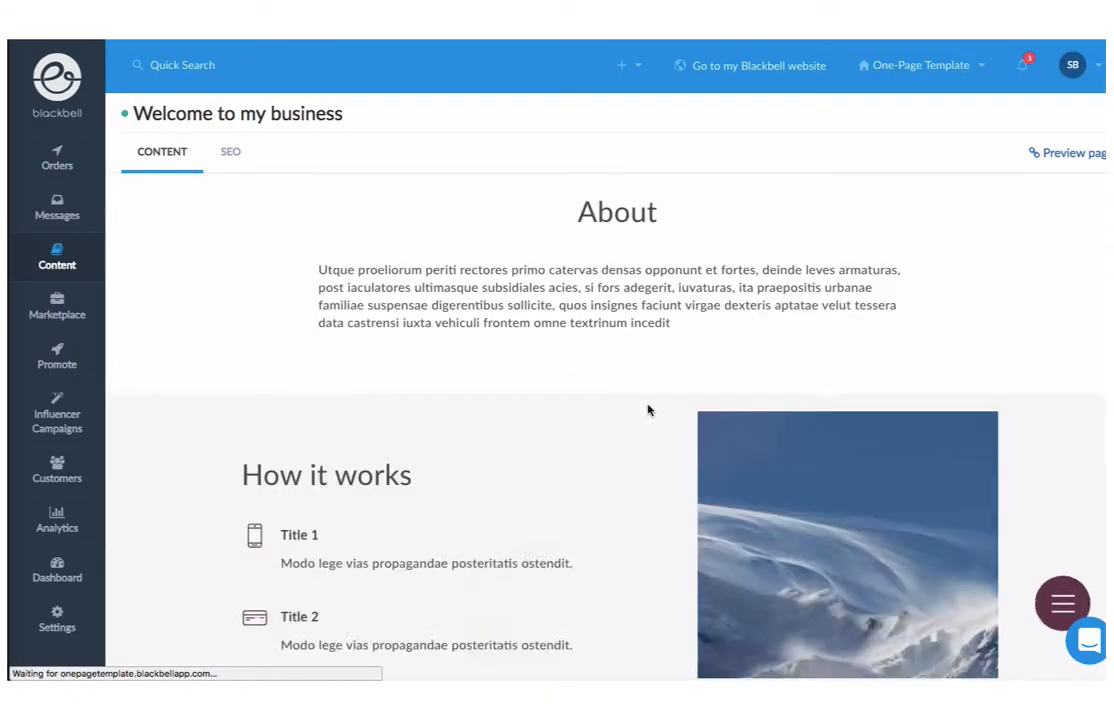
pyautogui.scroll(-3, 647, 409)
pyautogui.scroll(-3, 647, 409)
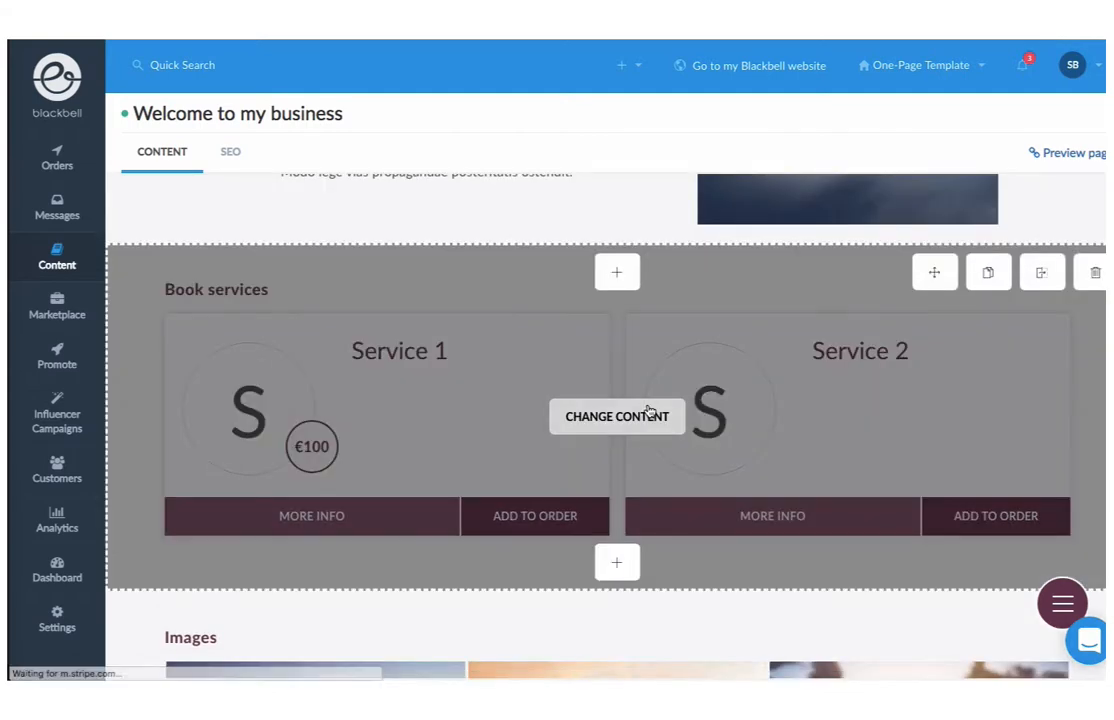
pyautogui.click(647, 409)
pyautogui.click(607, 502)
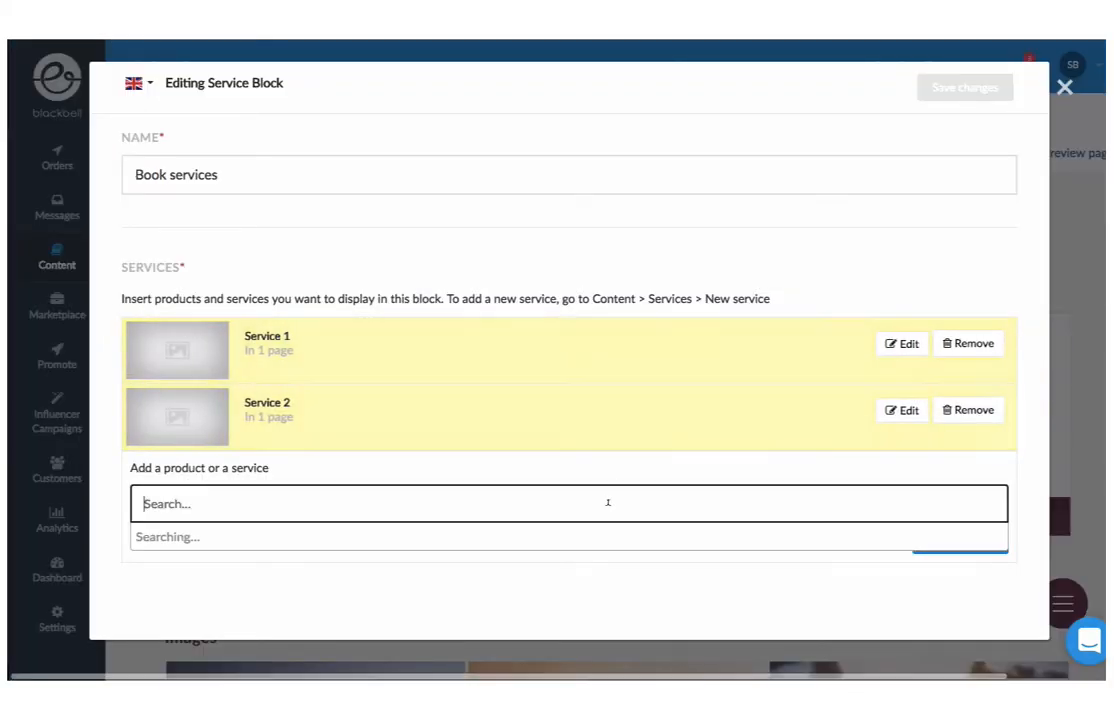
pyautogui.write('S')
pyautogui.press('Return')
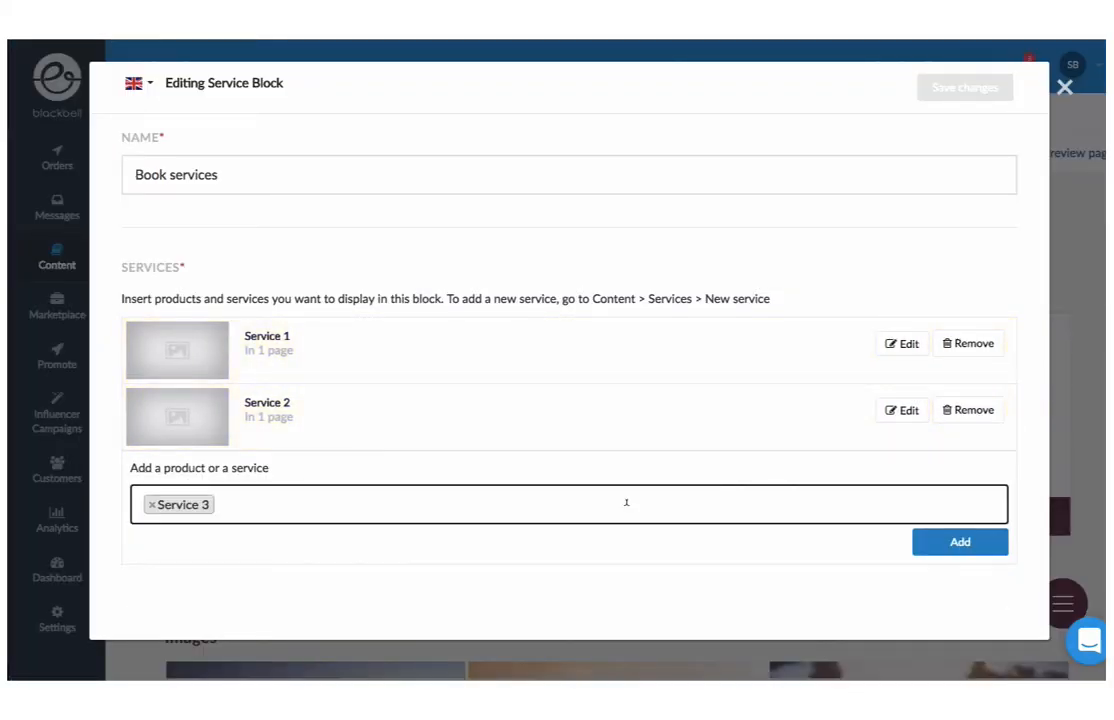
pyautogui.click(946, 548)
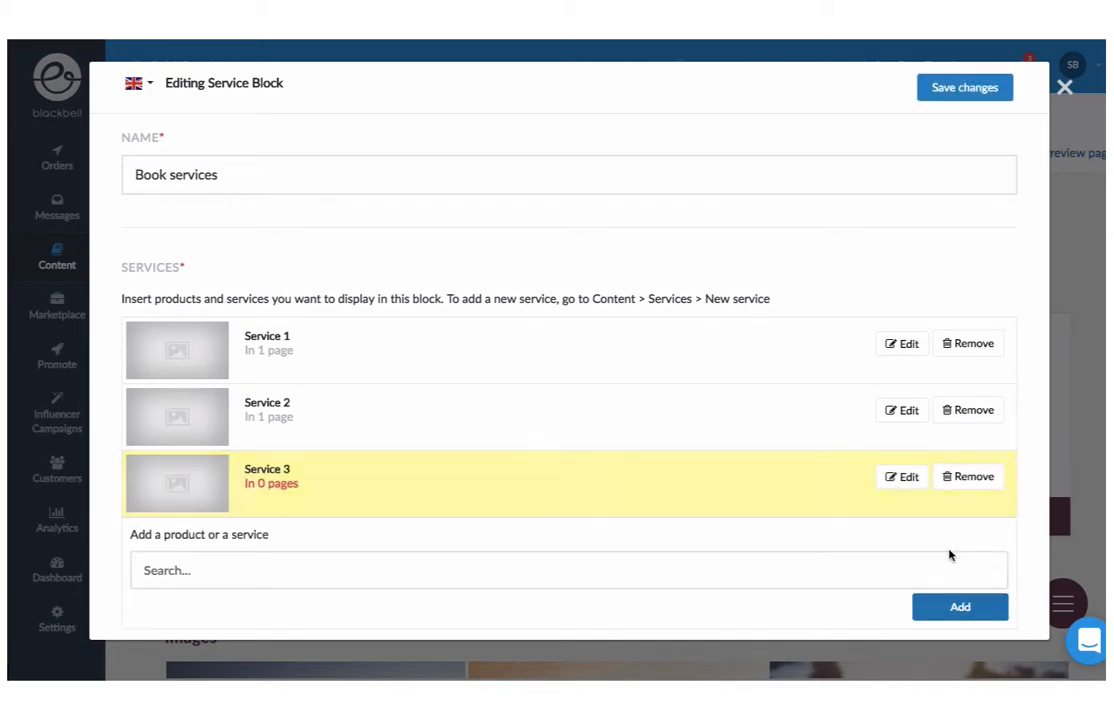
pyautogui.click(967, 91)
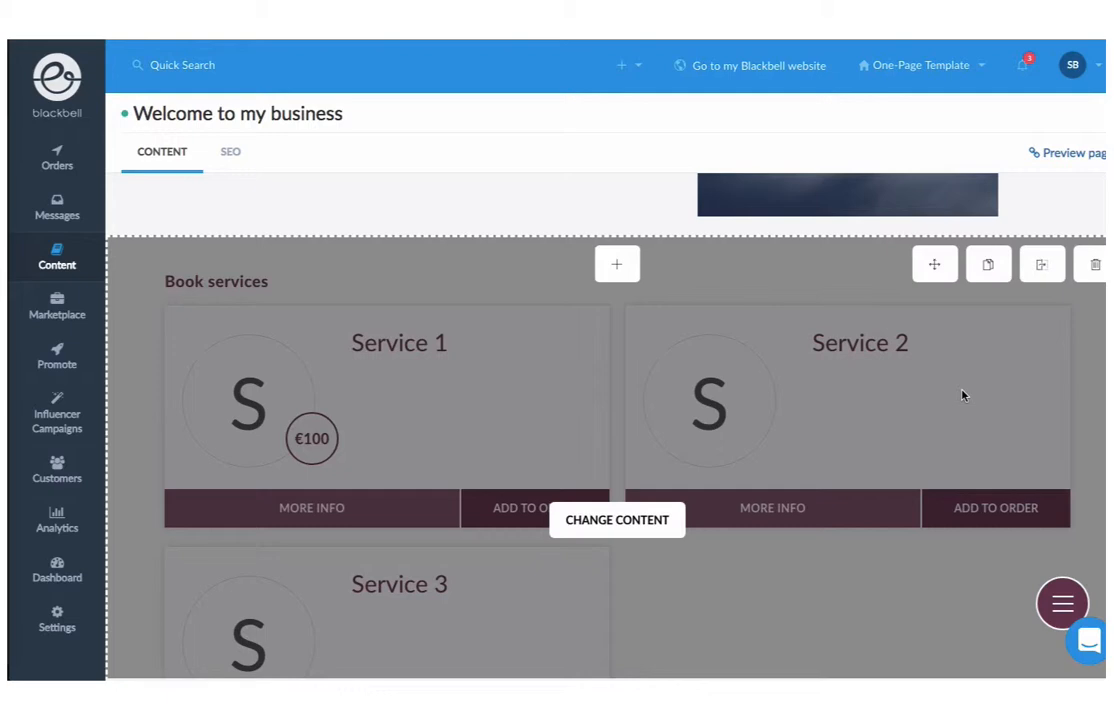
pyautogui.scroll(-1, 962, 395)
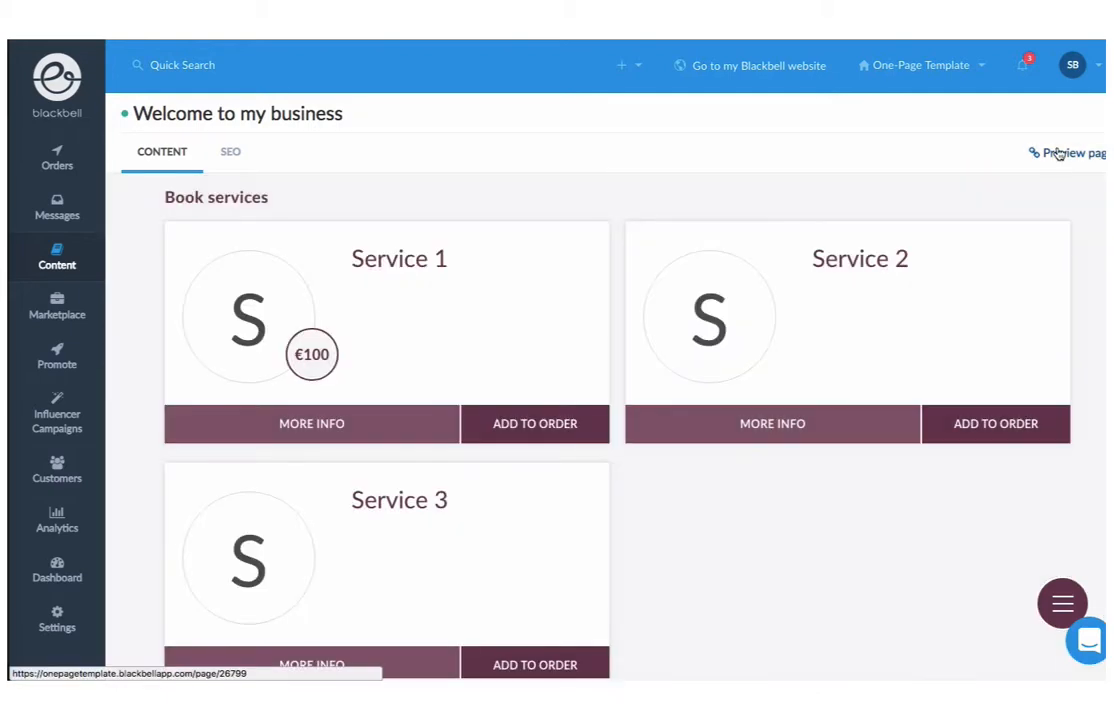
# Preview the live homepage and jump to the Book services section via the site menu
pyautogui.click(1062, 152)
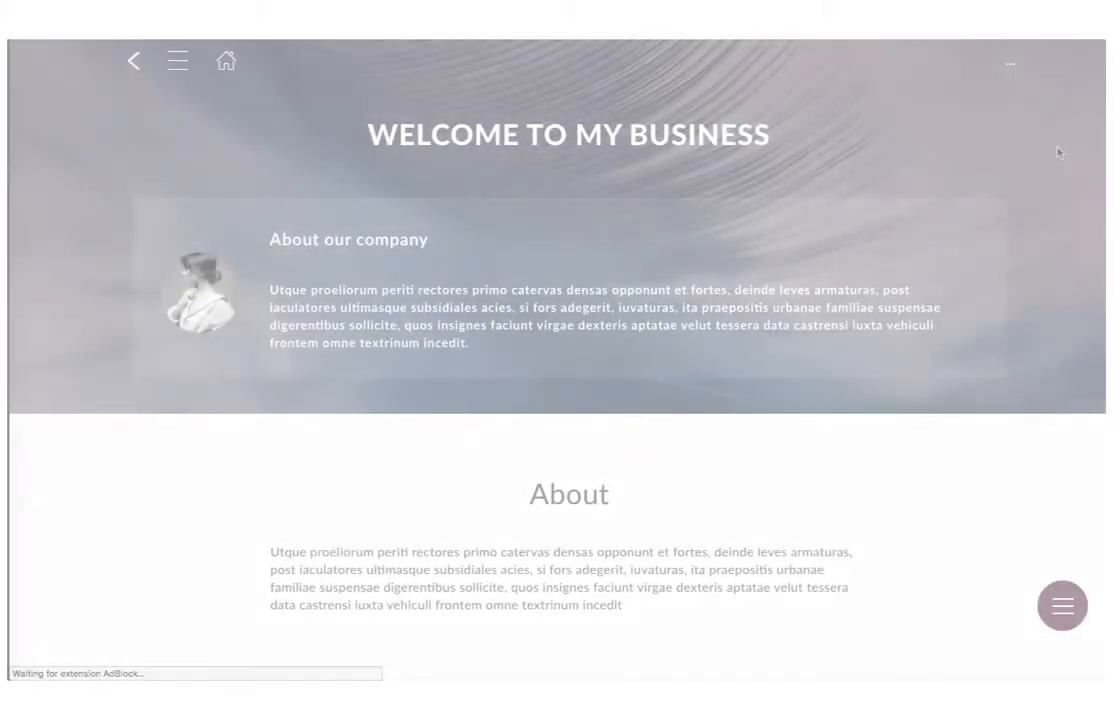
pyautogui.scroll(-5, 1058, 152)
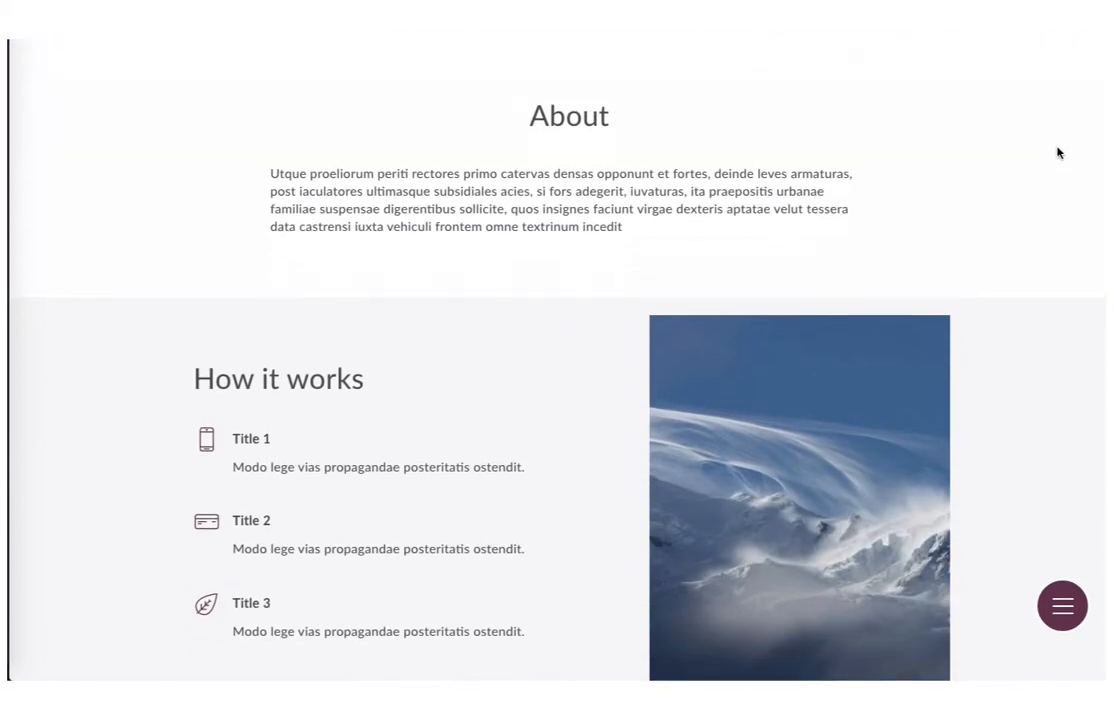
pyautogui.click(1068, 607)
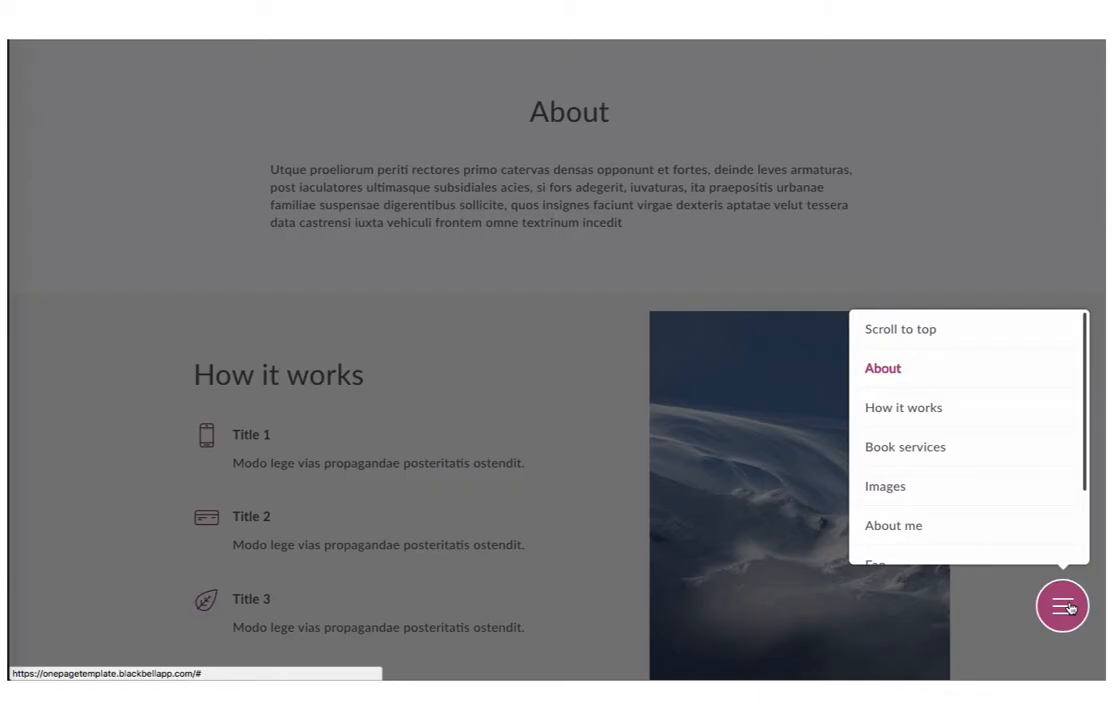
pyautogui.click(1002, 452)
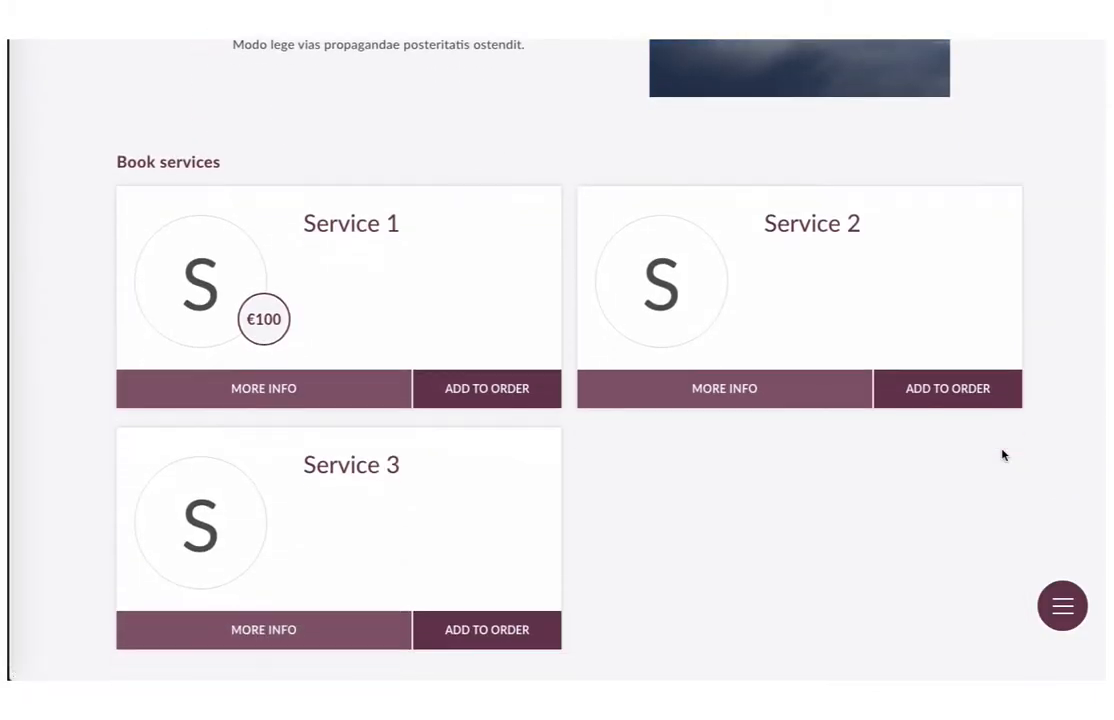